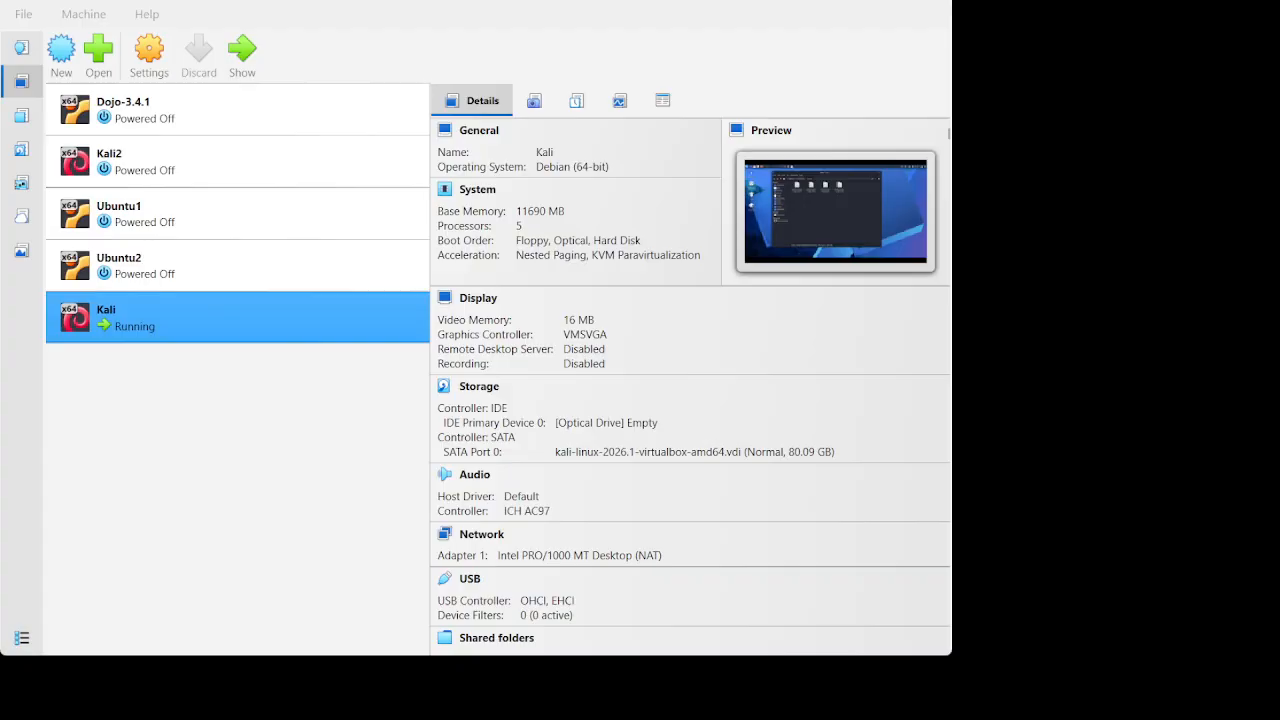
- Switch to the Kali virtual machine, launch autopsy from the Forensics applications, and enter the sudo password
key(alt+Tab)
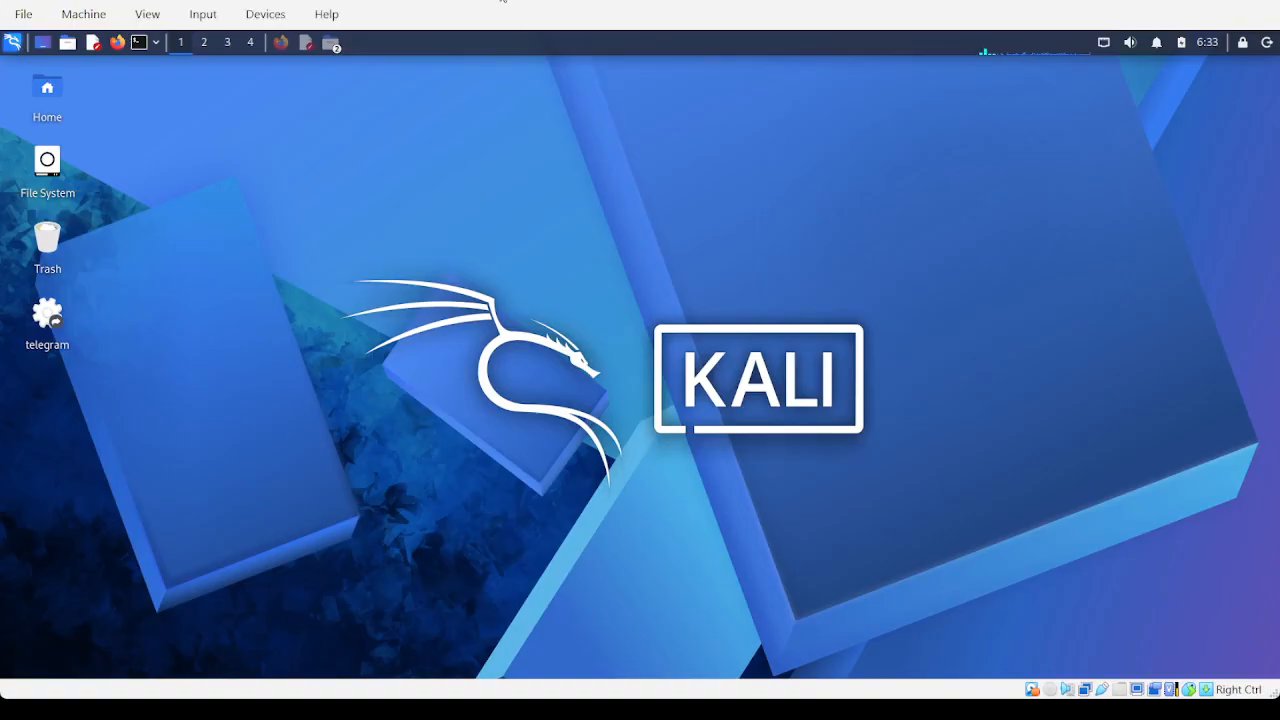
click(12, 42)
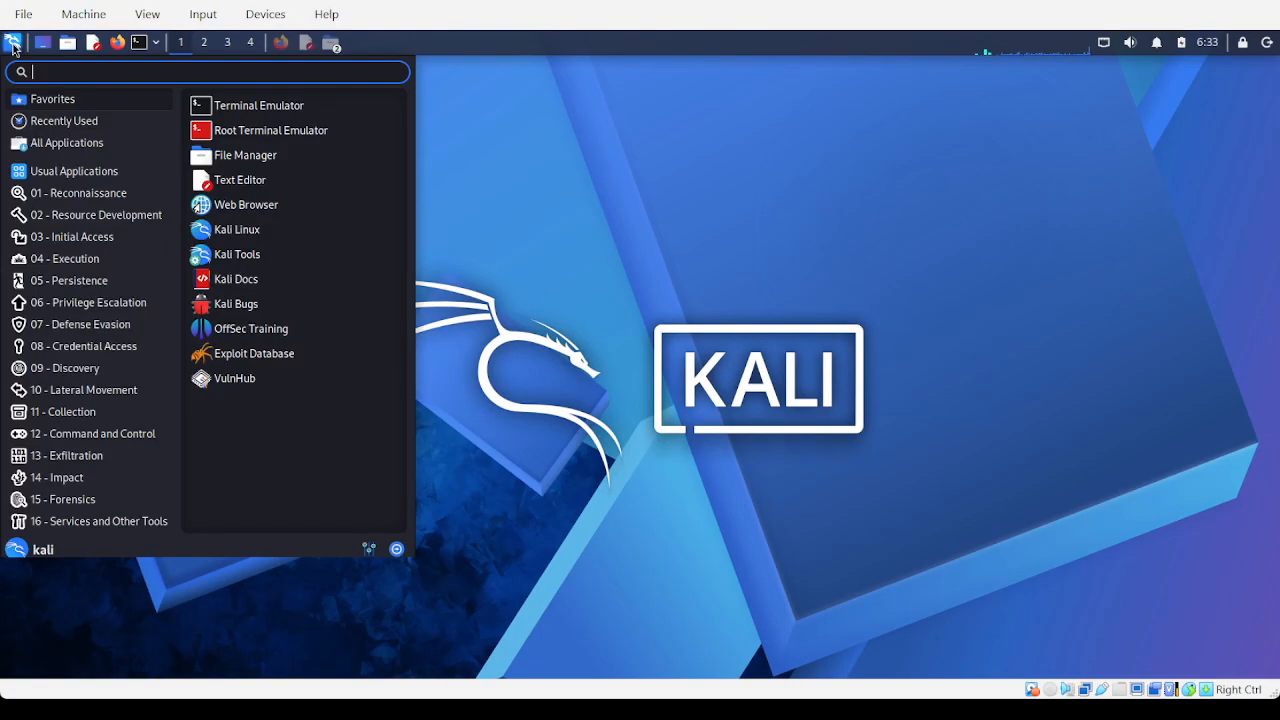
click(122, 460)
click(128, 500)
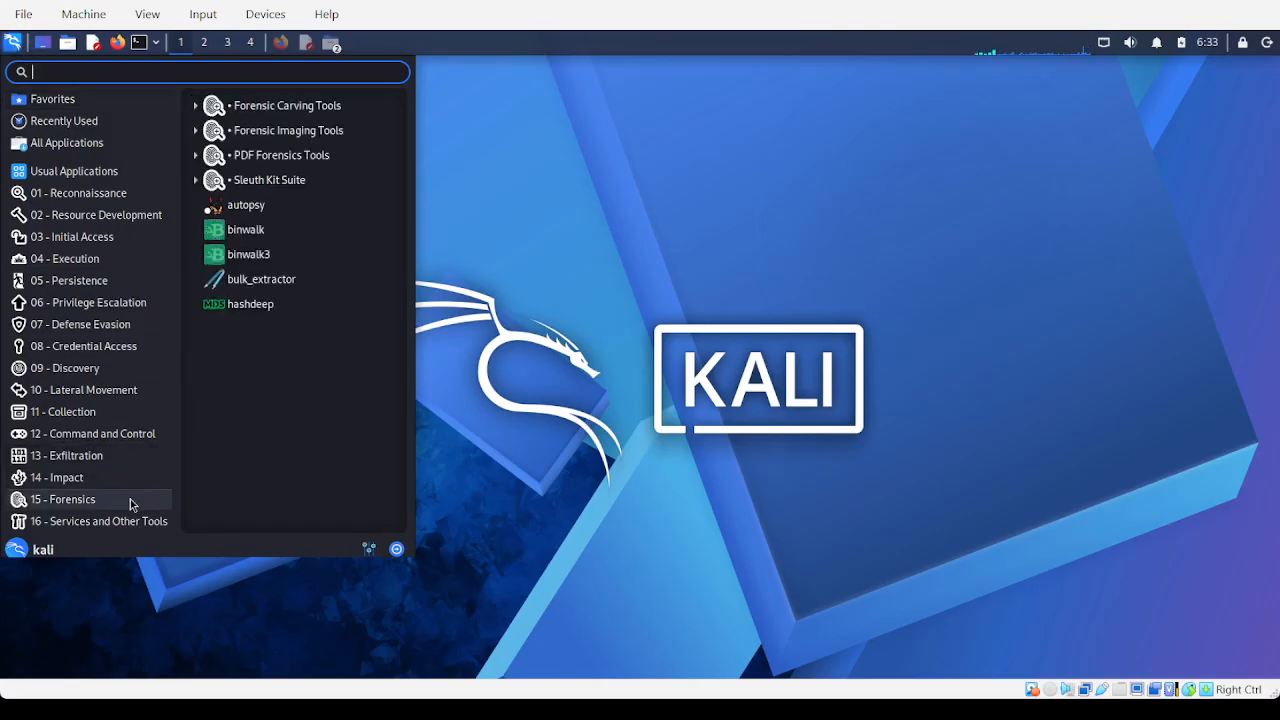
click(236, 205)
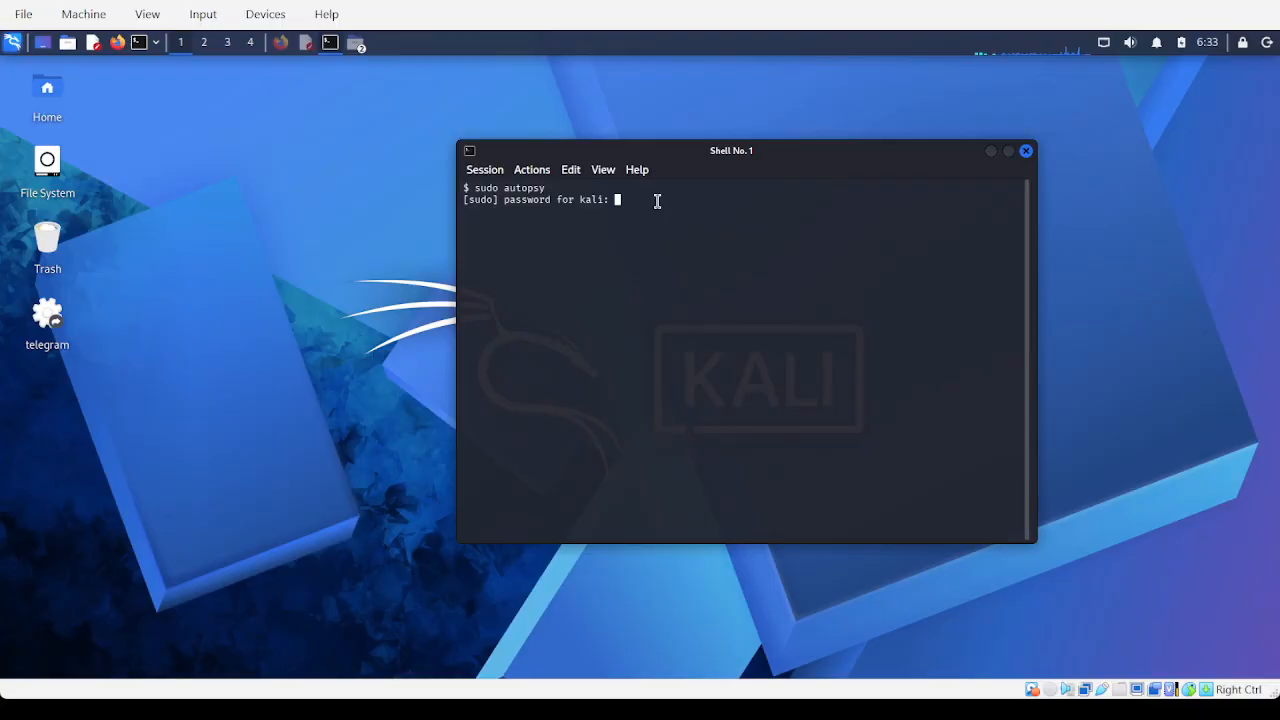
key(Return)
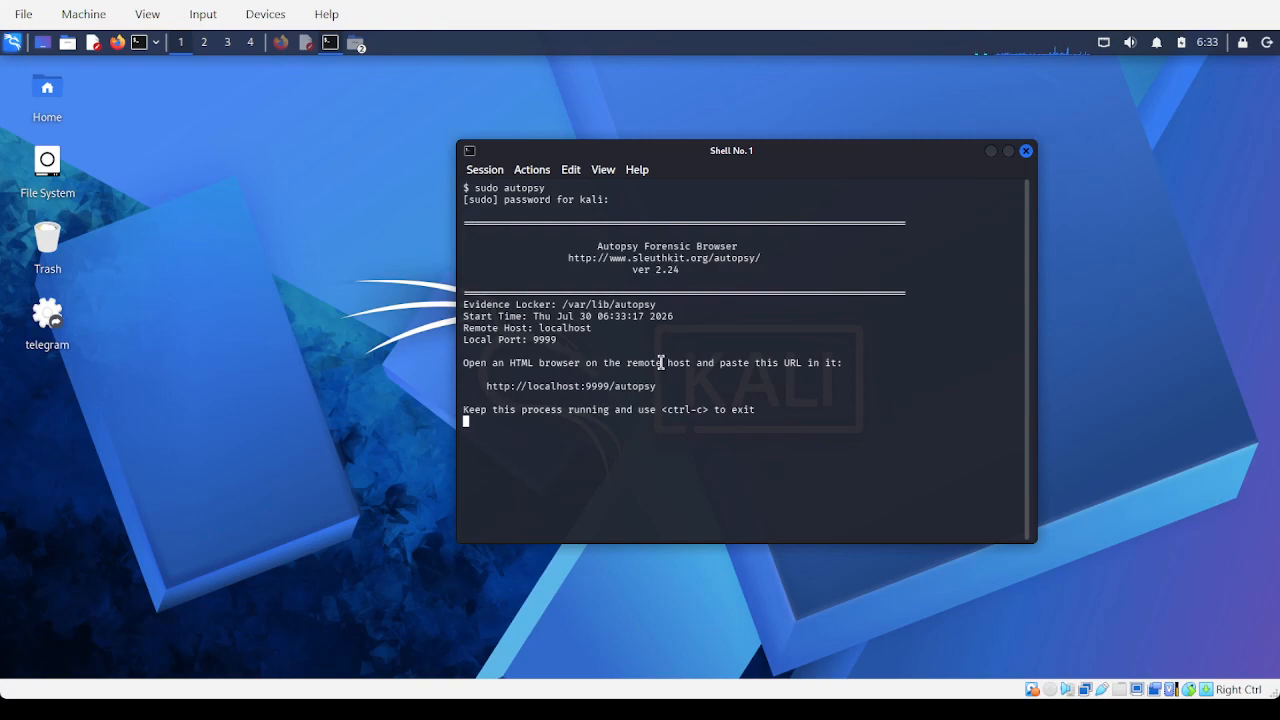
click(633, 386)
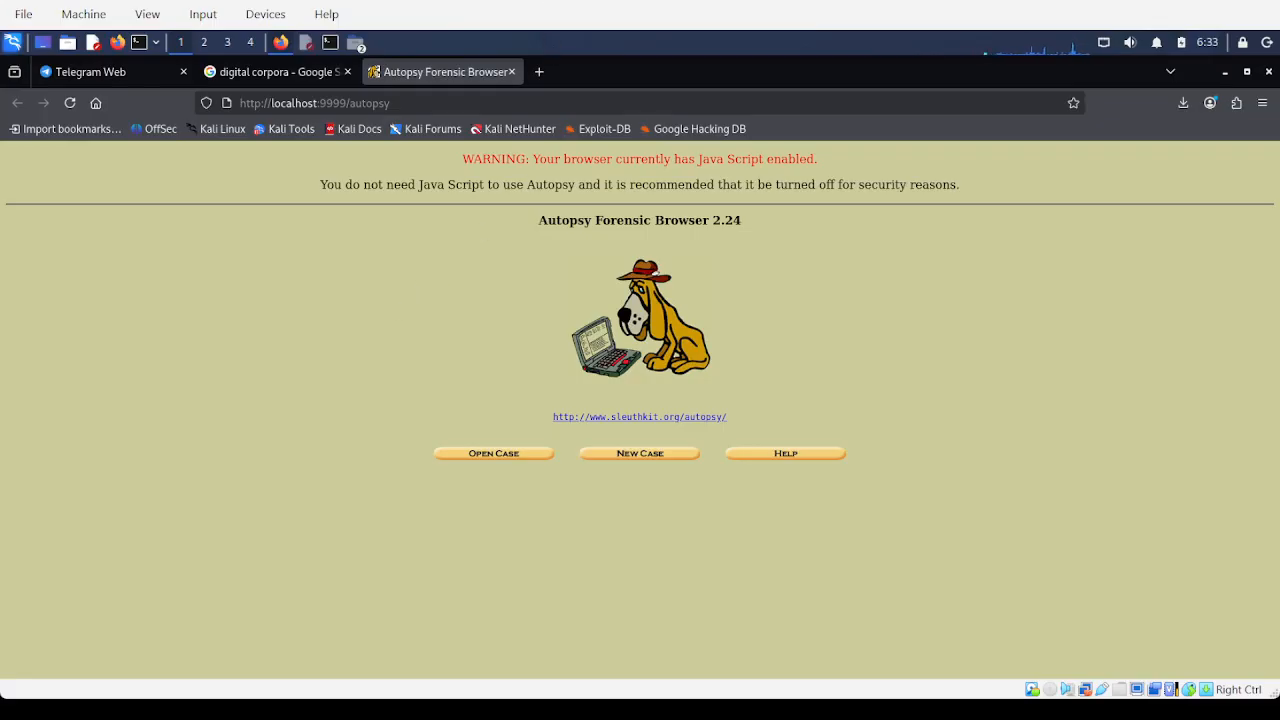
click(516, 455)
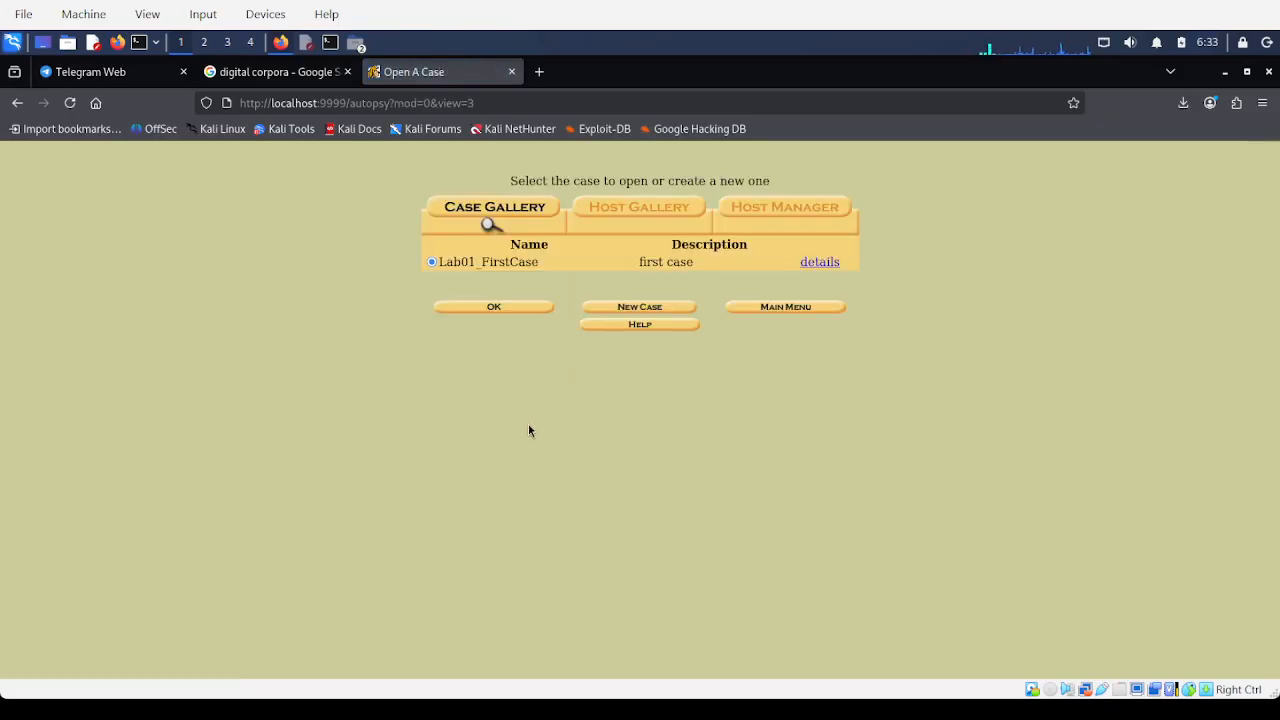
drag(446, 264, 535, 263)
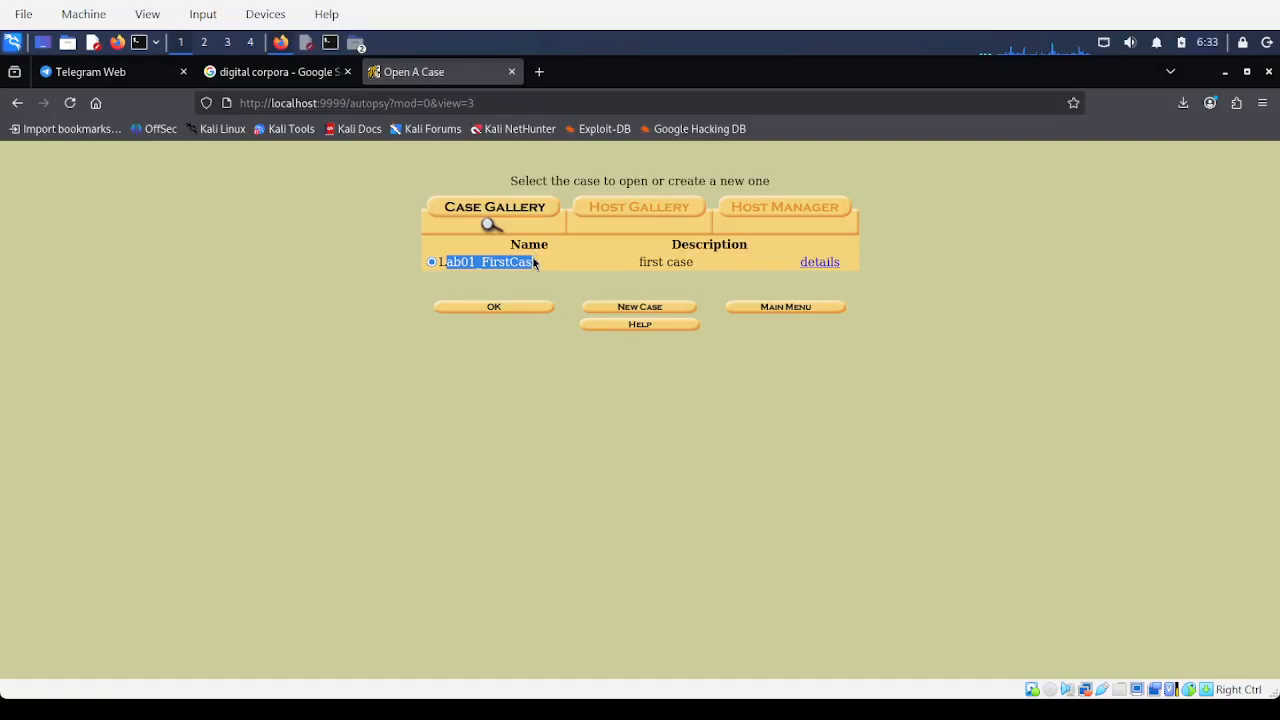
click(619, 264)
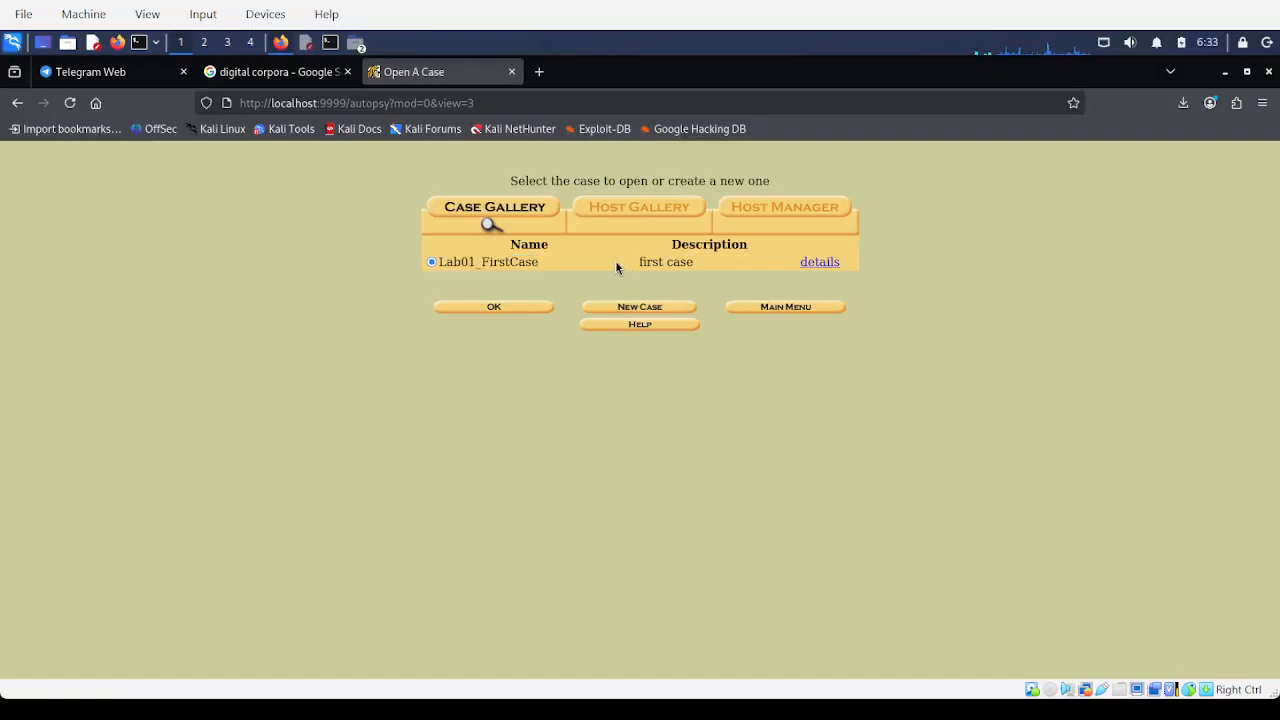
click(510, 308)
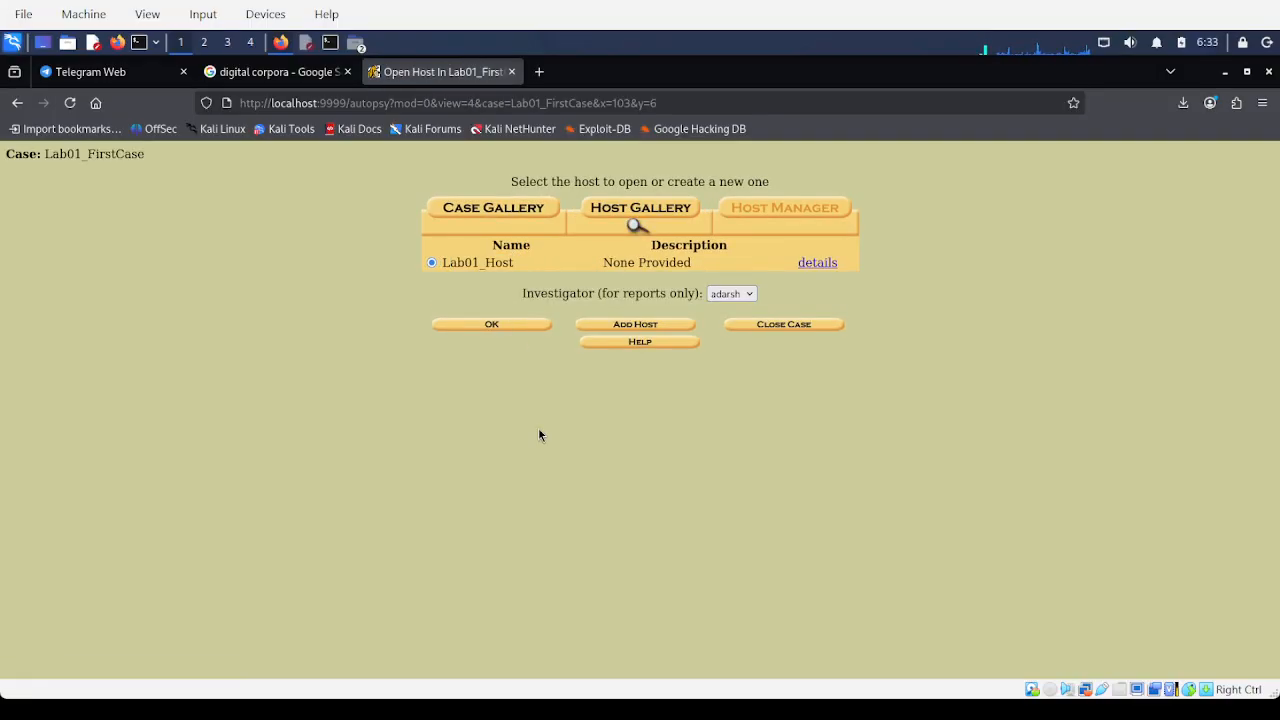
- Open the host Lab01_Host in the case
drag(448, 263, 513, 262)
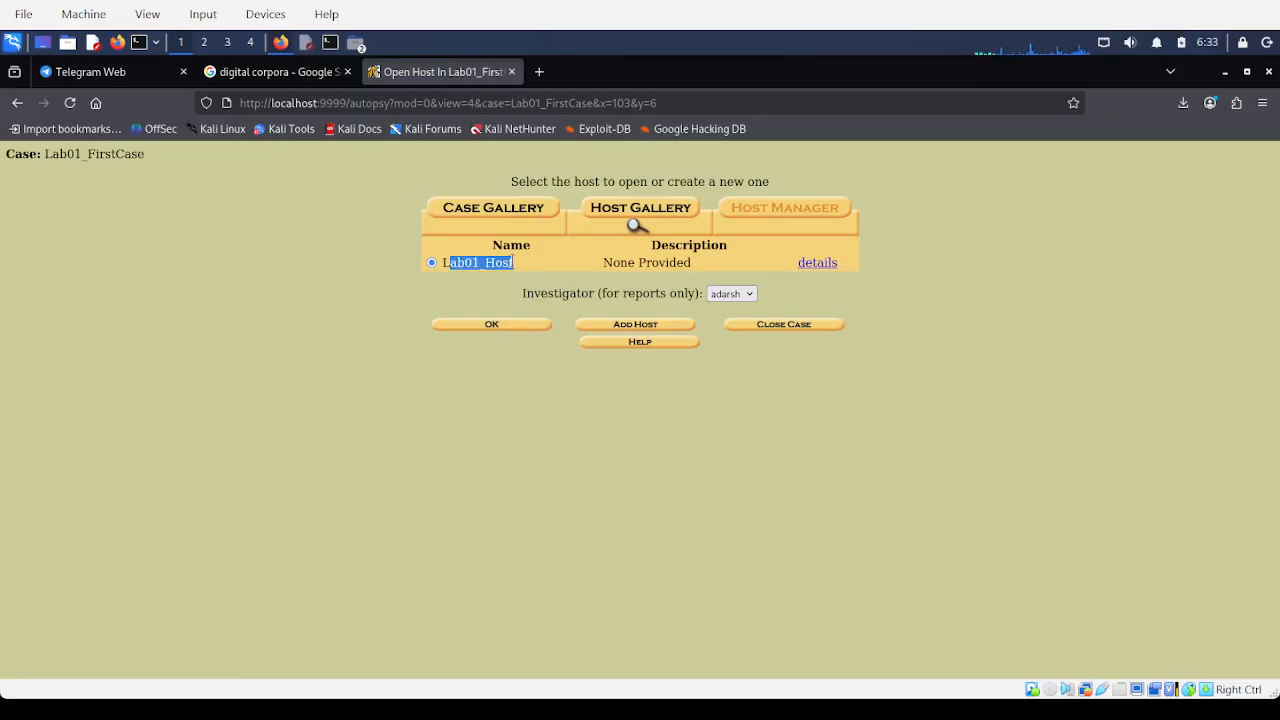
click(528, 417)
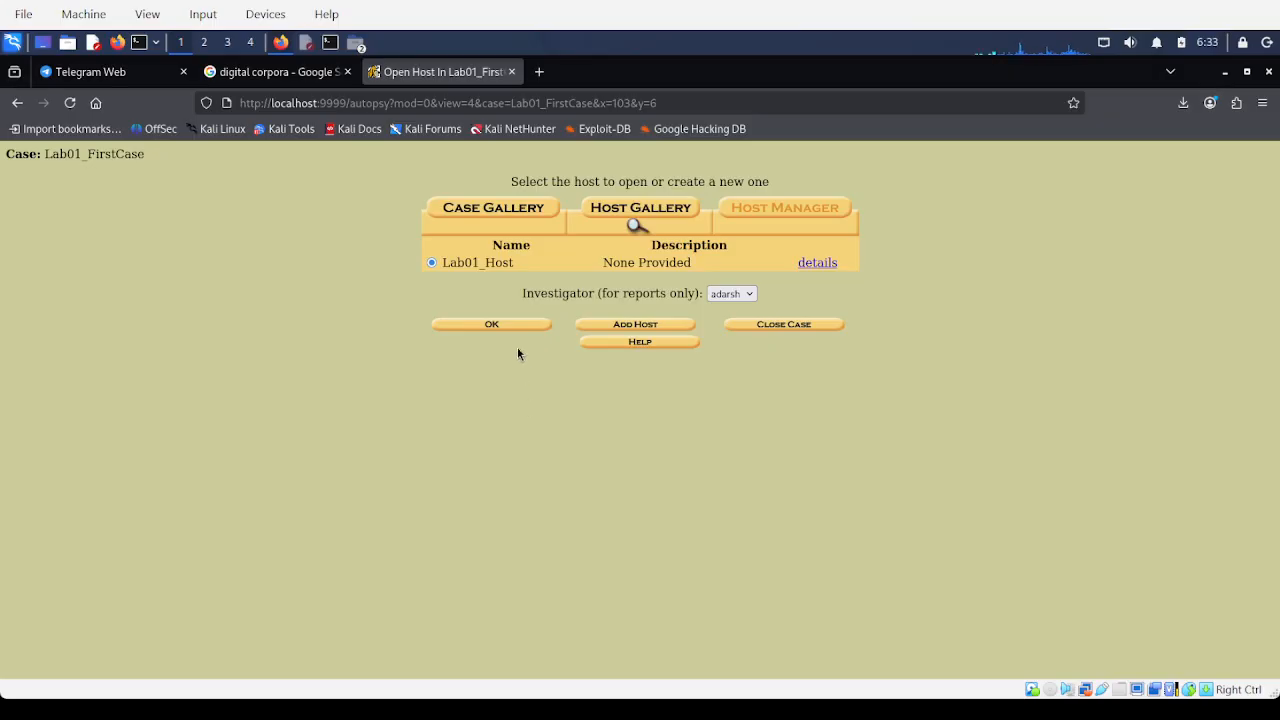
click(503, 325)
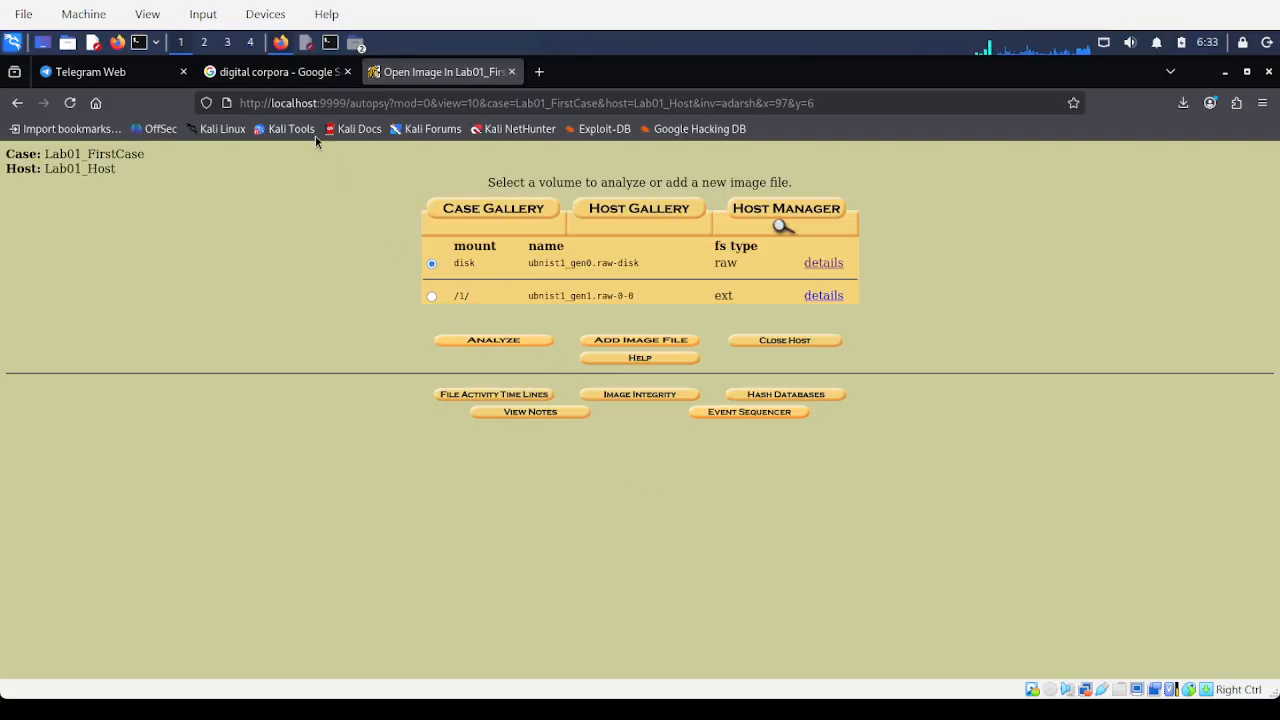
- Open Digital Corpora's Disk Images page from the digital corpora search results and examine the list of NPS test disk images
mouse_move(293, 82)
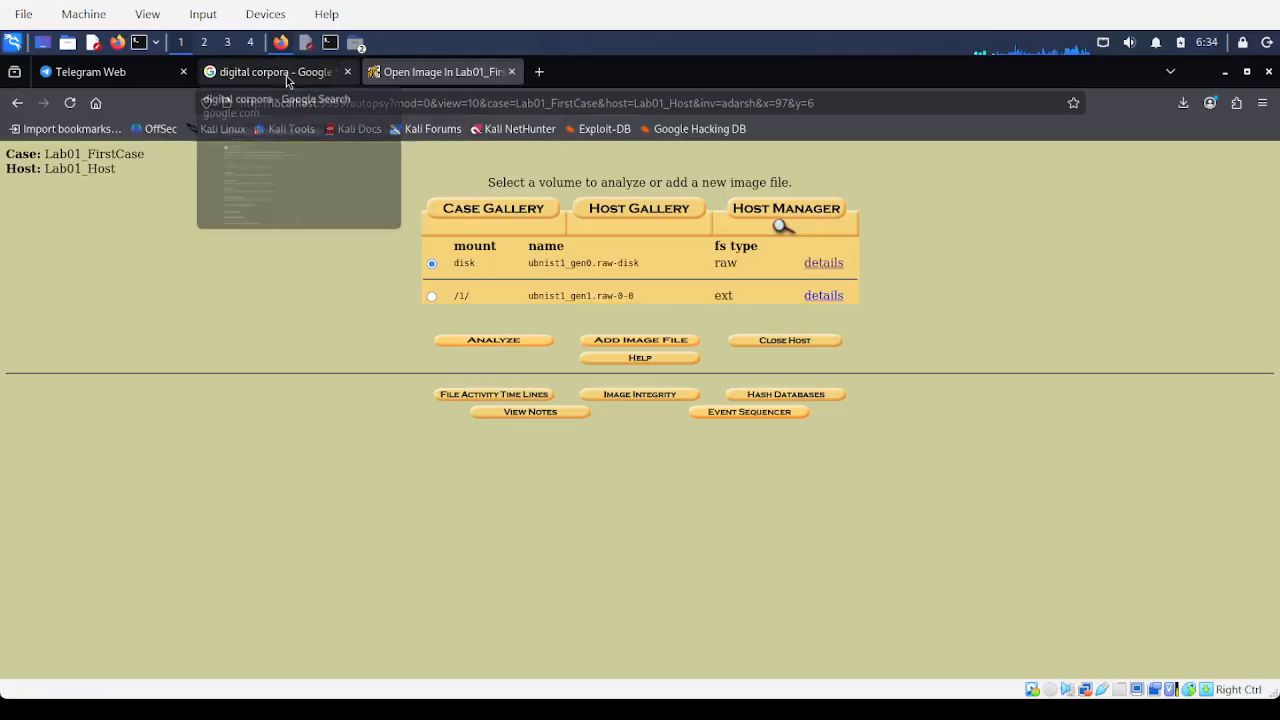
click(286, 76)
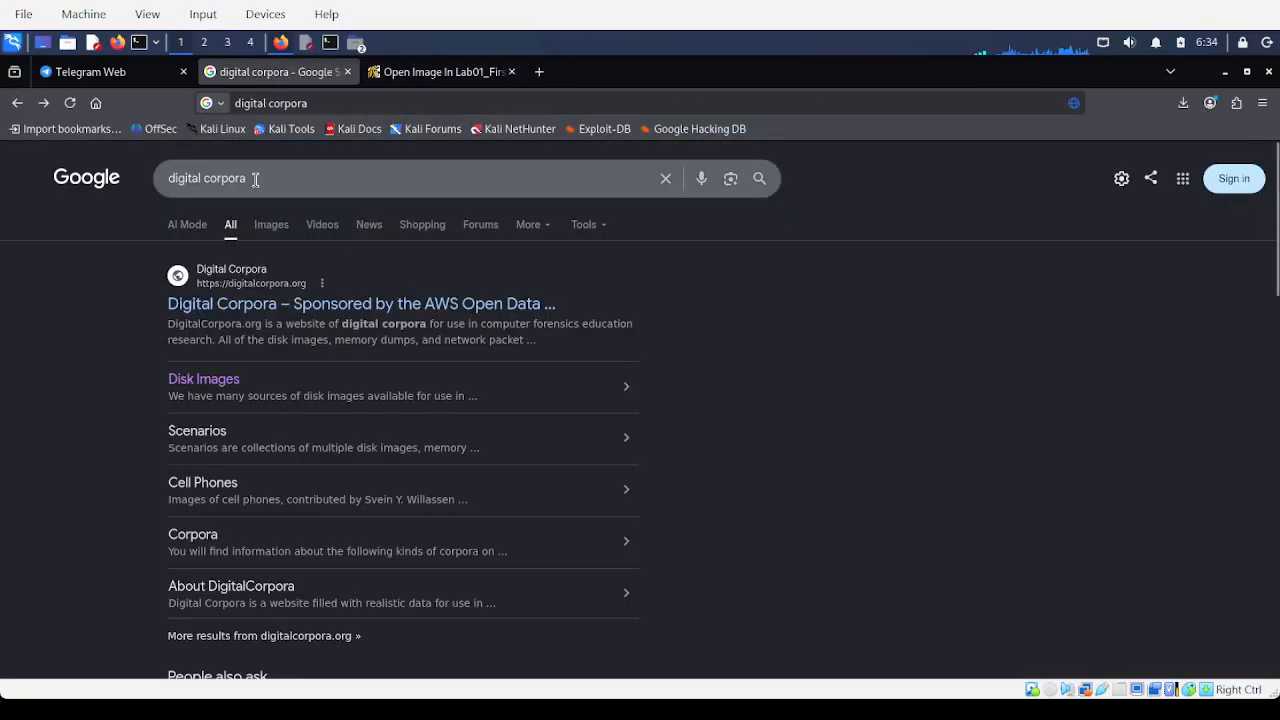
drag(255, 180, 160, 180)
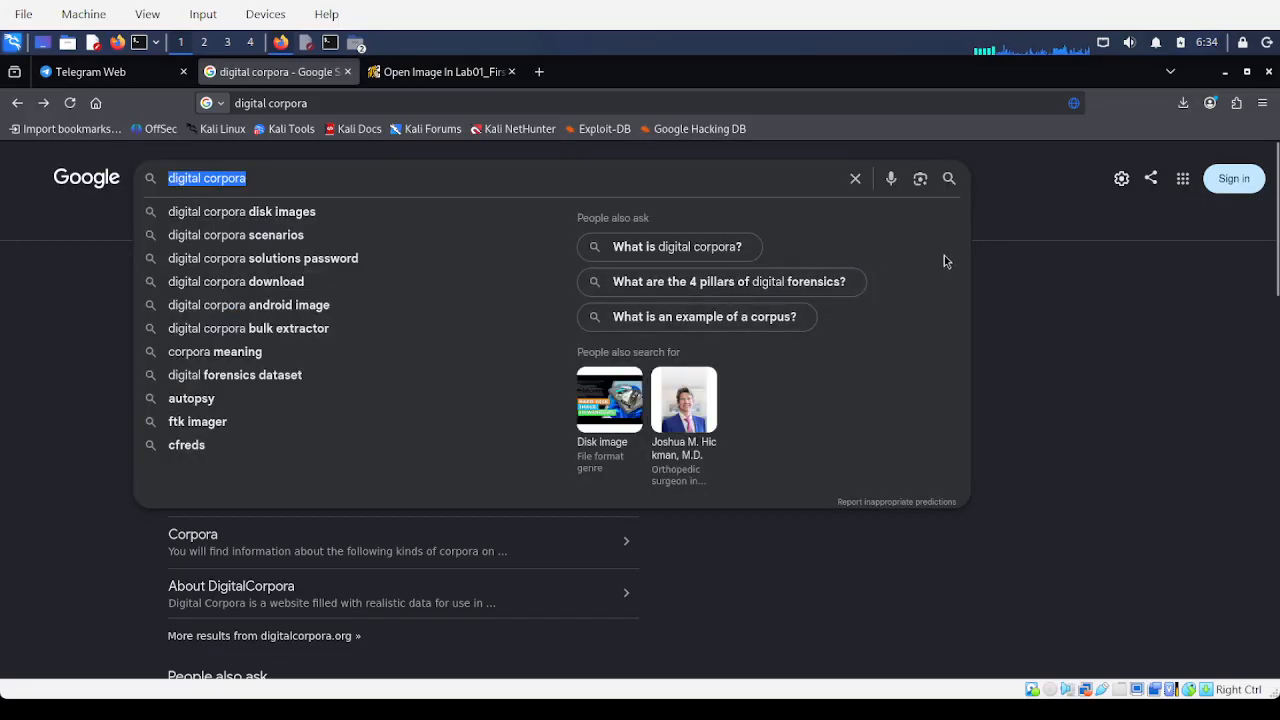
click(1020, 201)
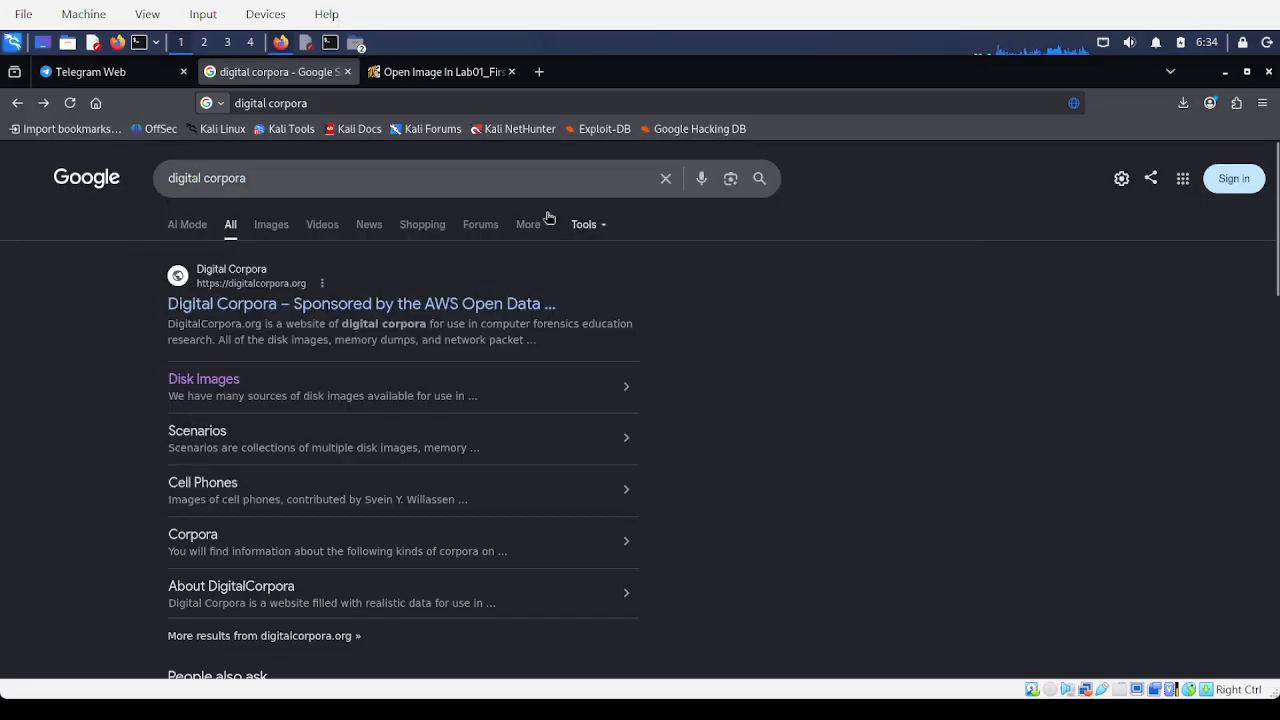
triple_click(284, 178)
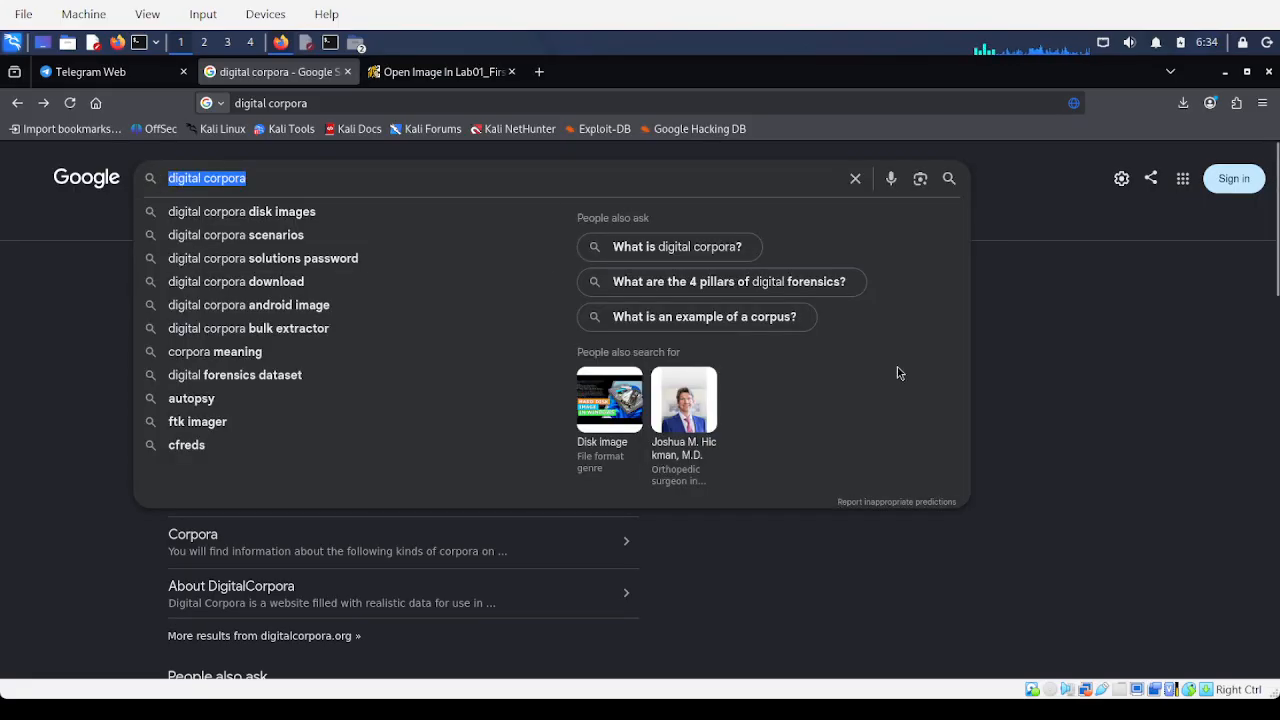
click(1026, 242)
click(218, 380)
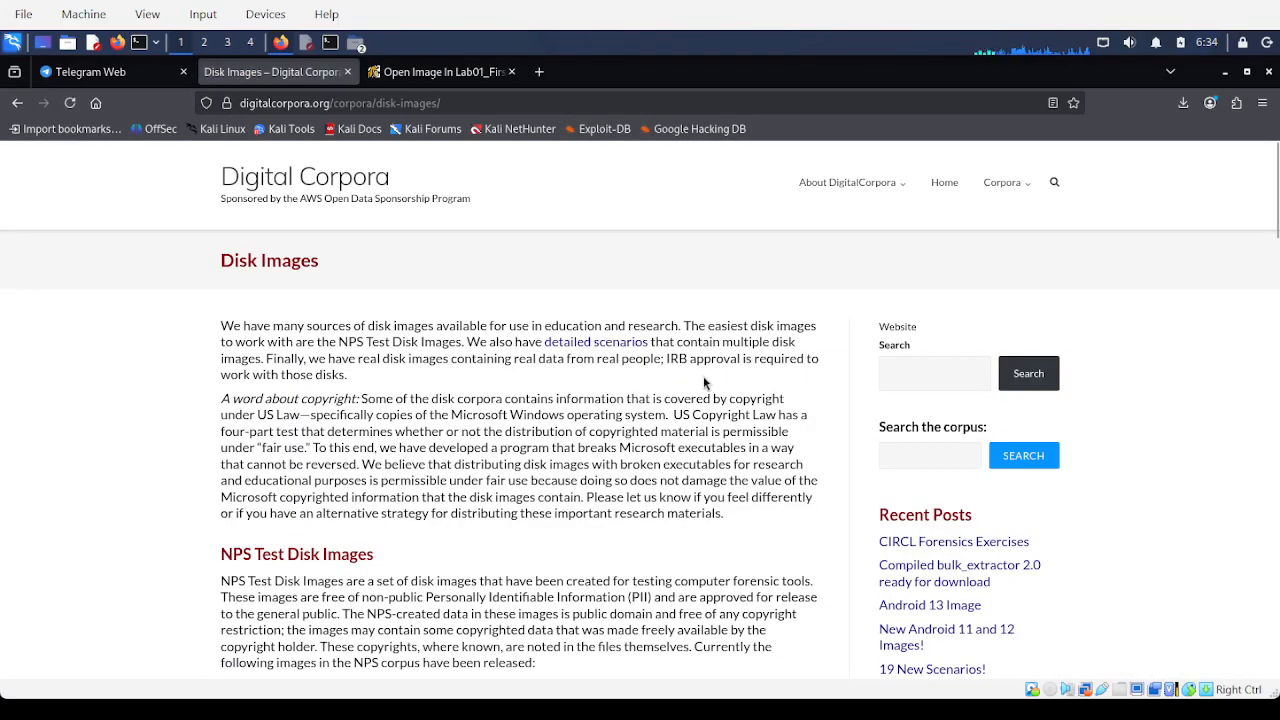
scroll(707, 380, down, 3)
scroll(707, 380, down, 2)
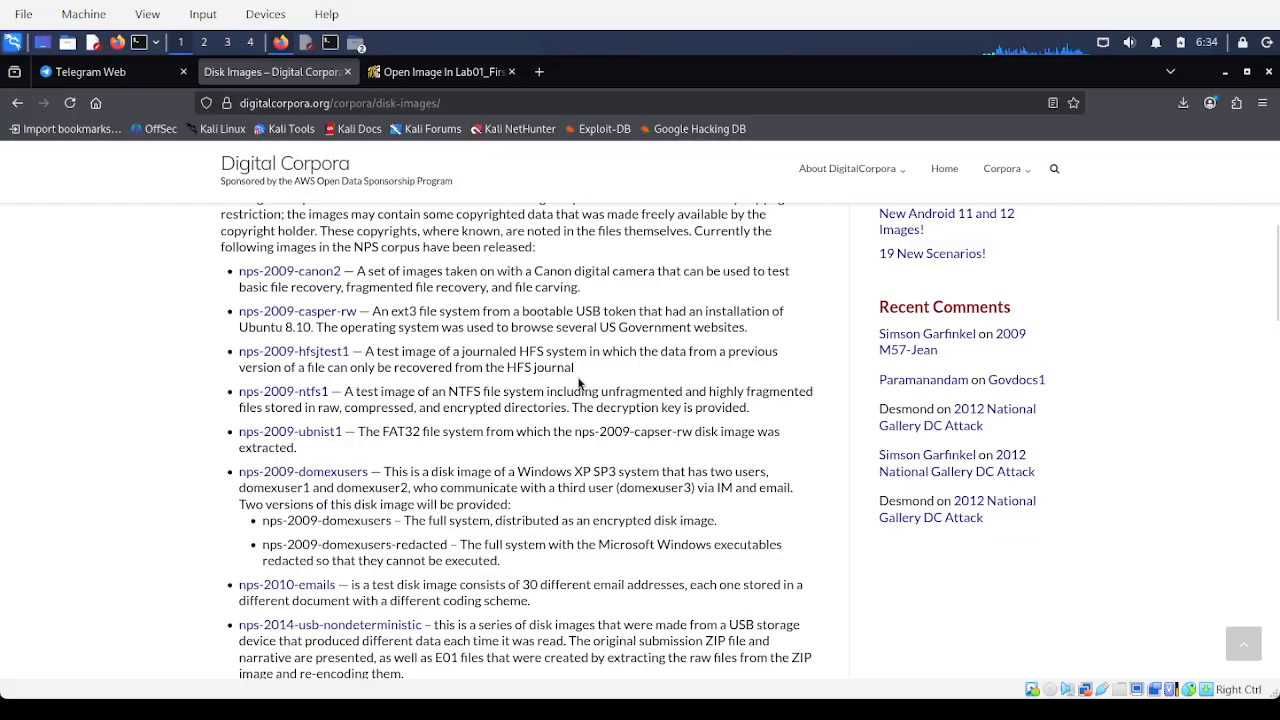
- Bring up the Downloads/images folder in the file manager and review the ubnist1.casper-rw E01 files
click(357, 45)
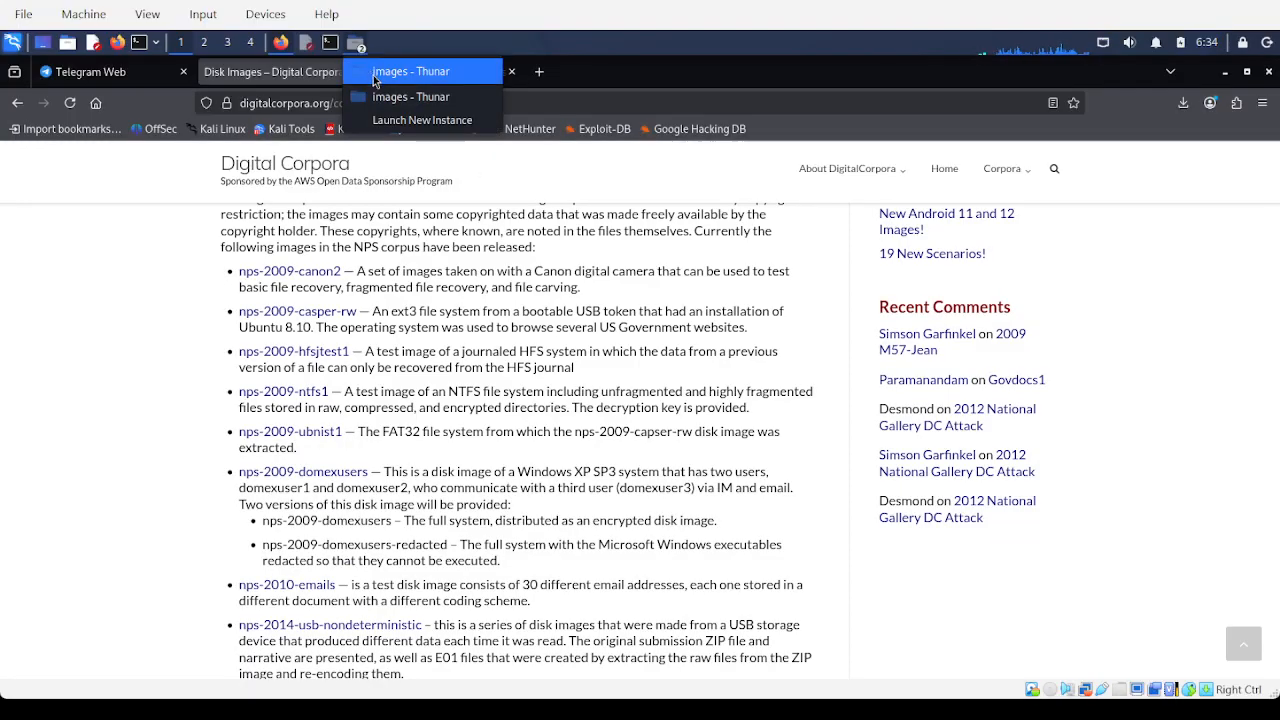
click(385, 98)
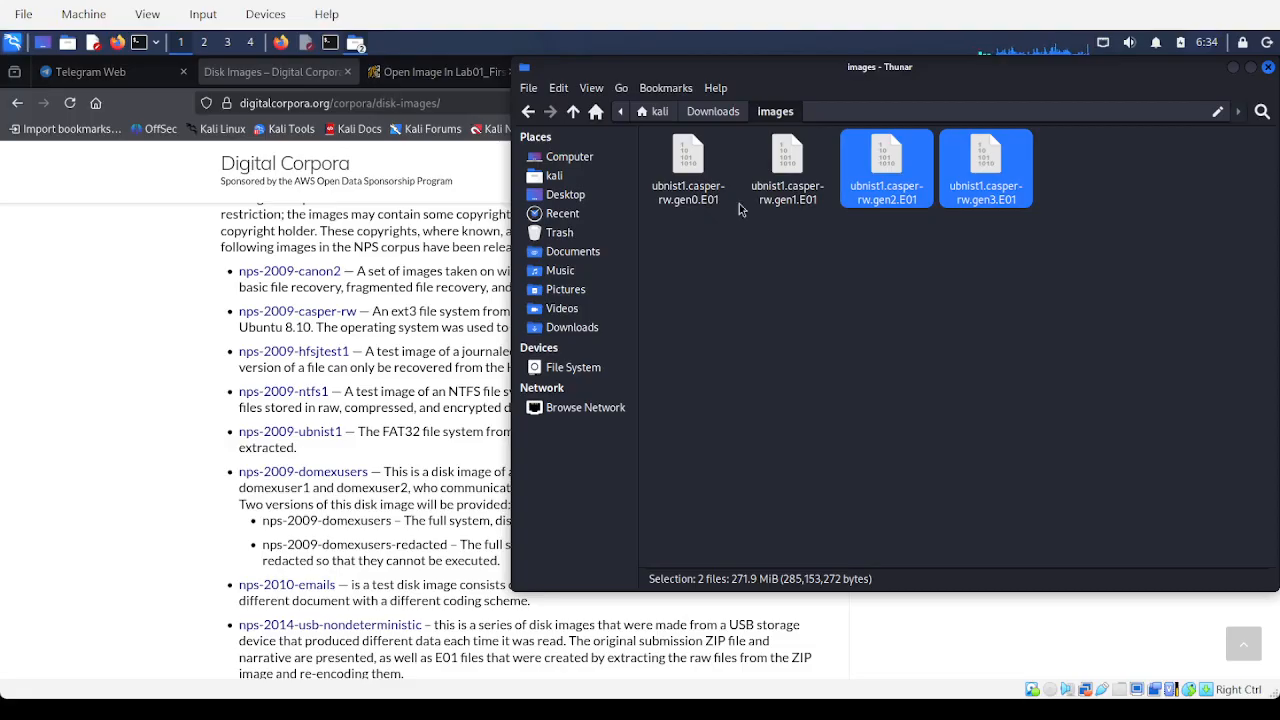
drag(1098, 74, 826, 111)
click(852, 292)
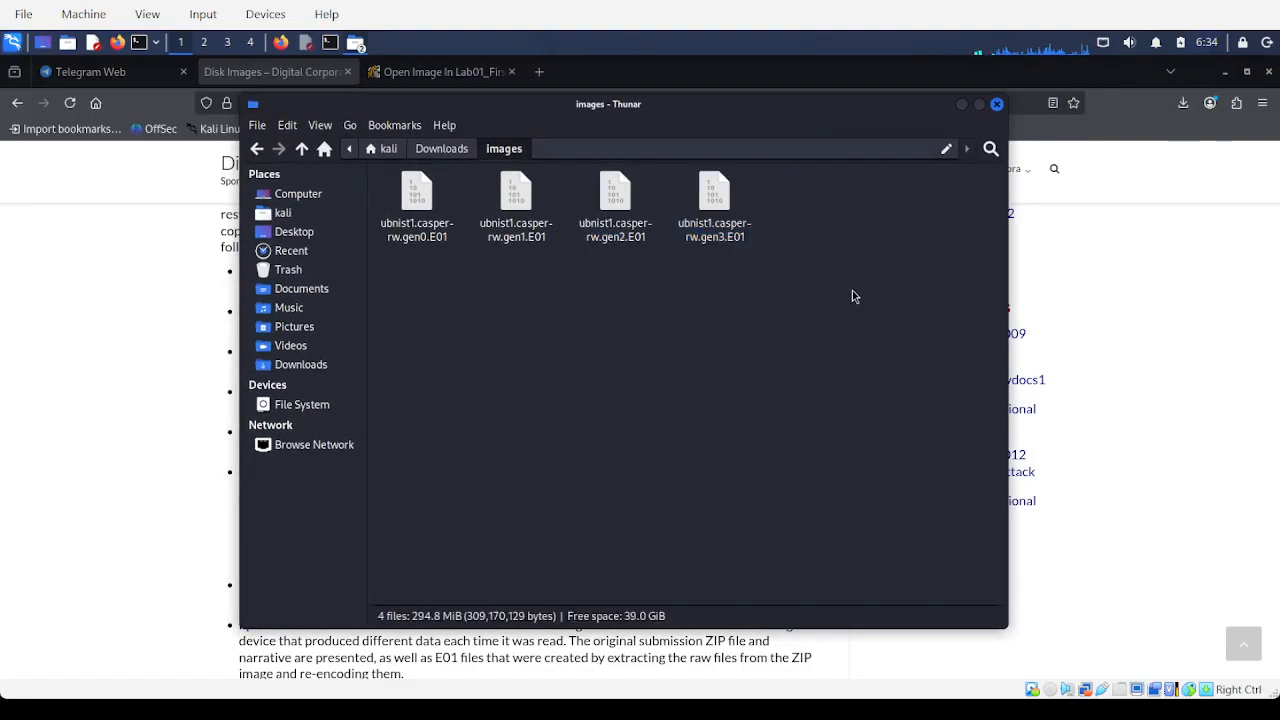
drag(848, 320, 423, 191)
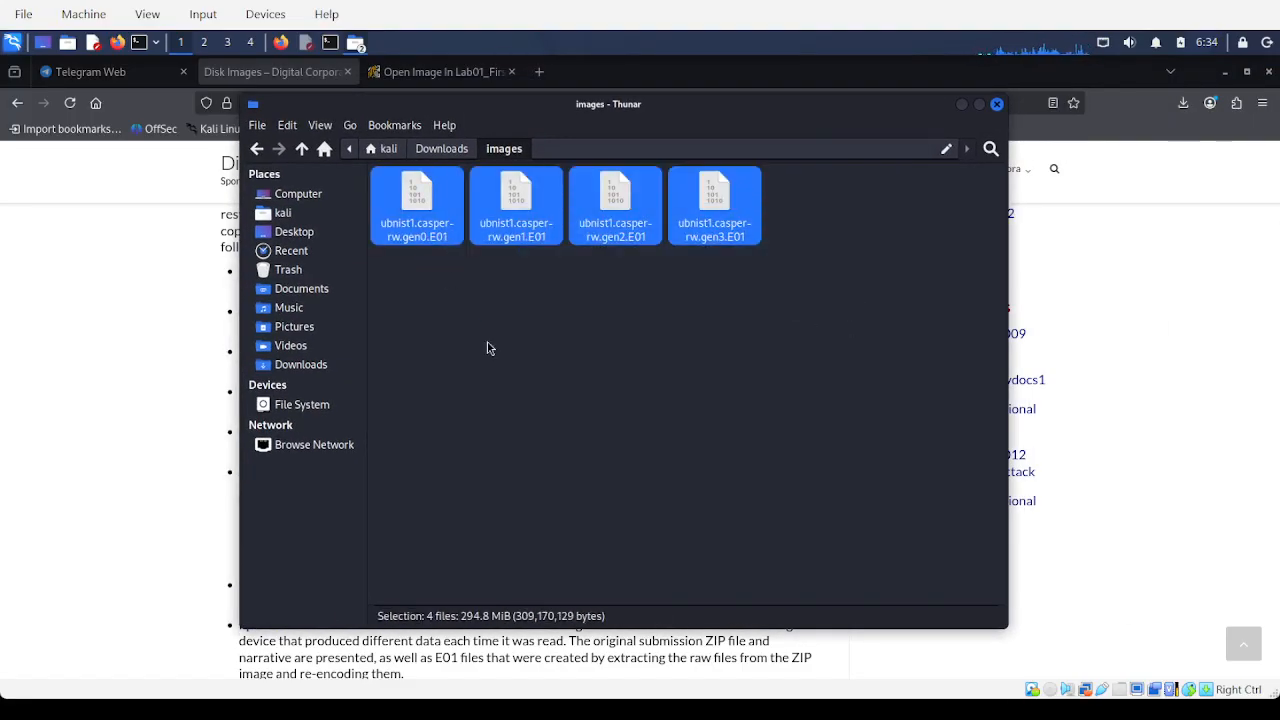
click(537, 400)
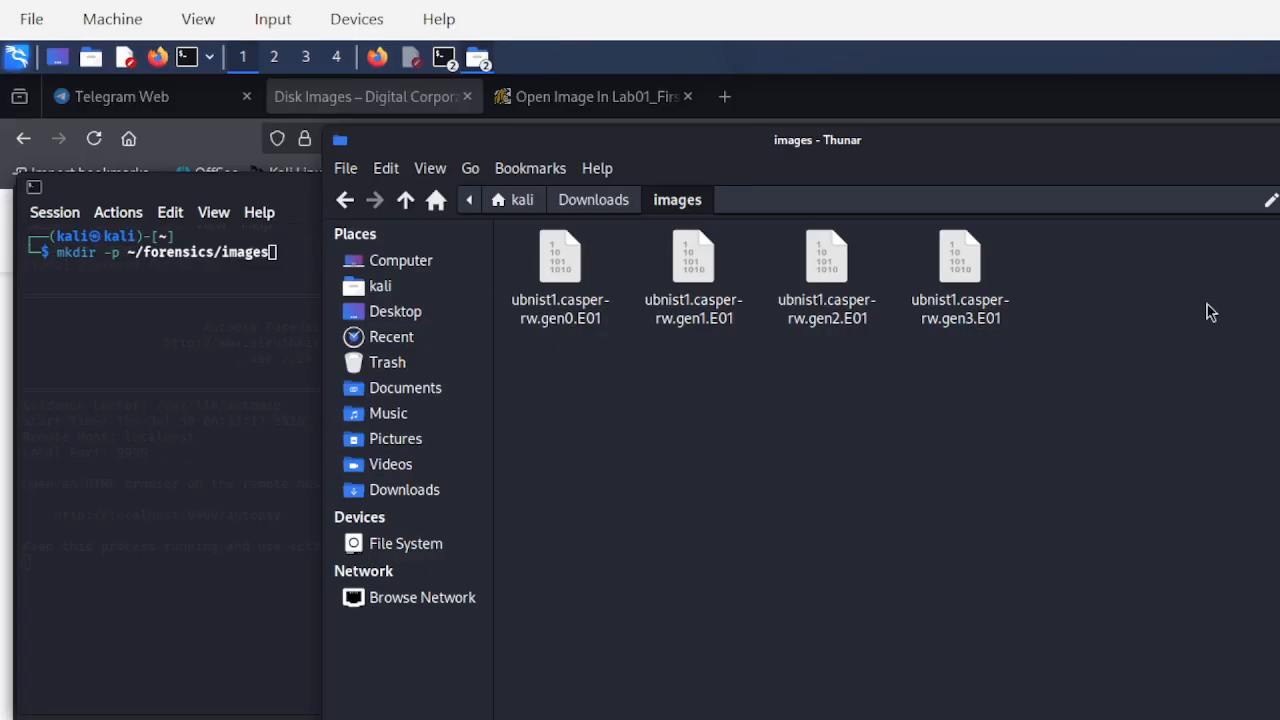
- Check the folder location in the properties of ubnist1.casper-rw.gen3.E01, close them, and select all the E01 files in the folder
right_click(965, 272)
click(1005, 541)
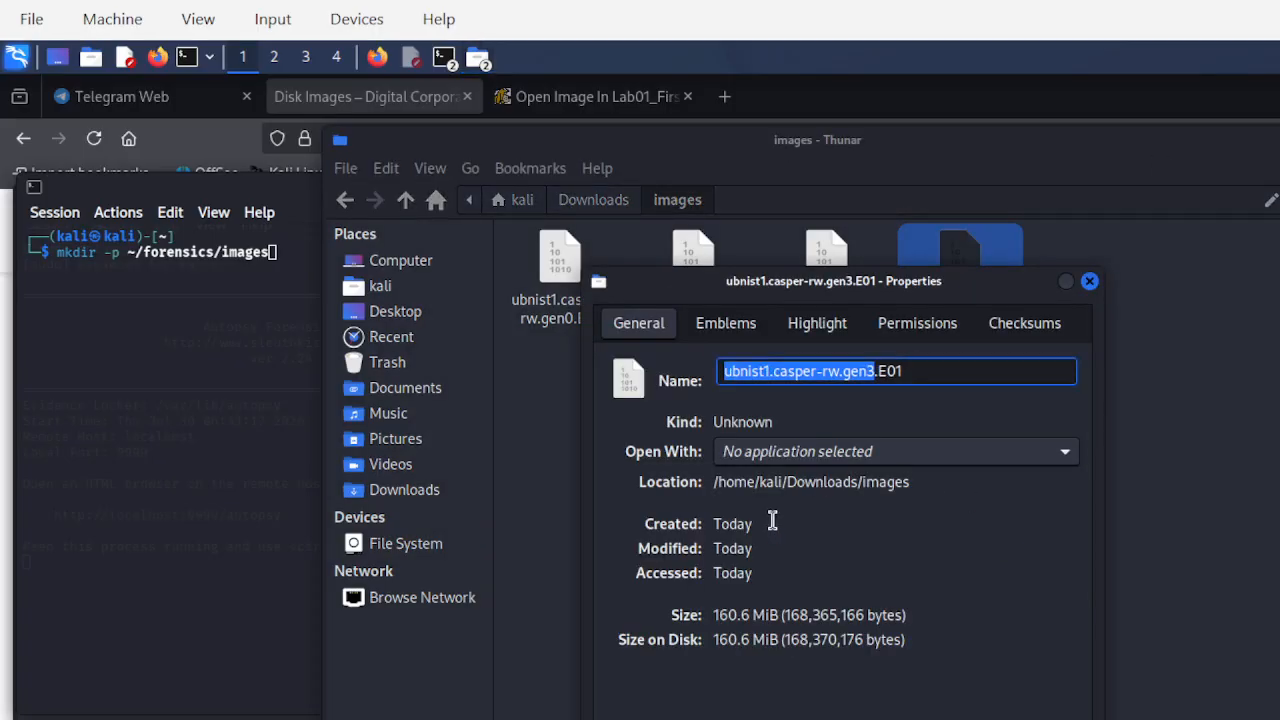
drag(794, 481, 912, 482)
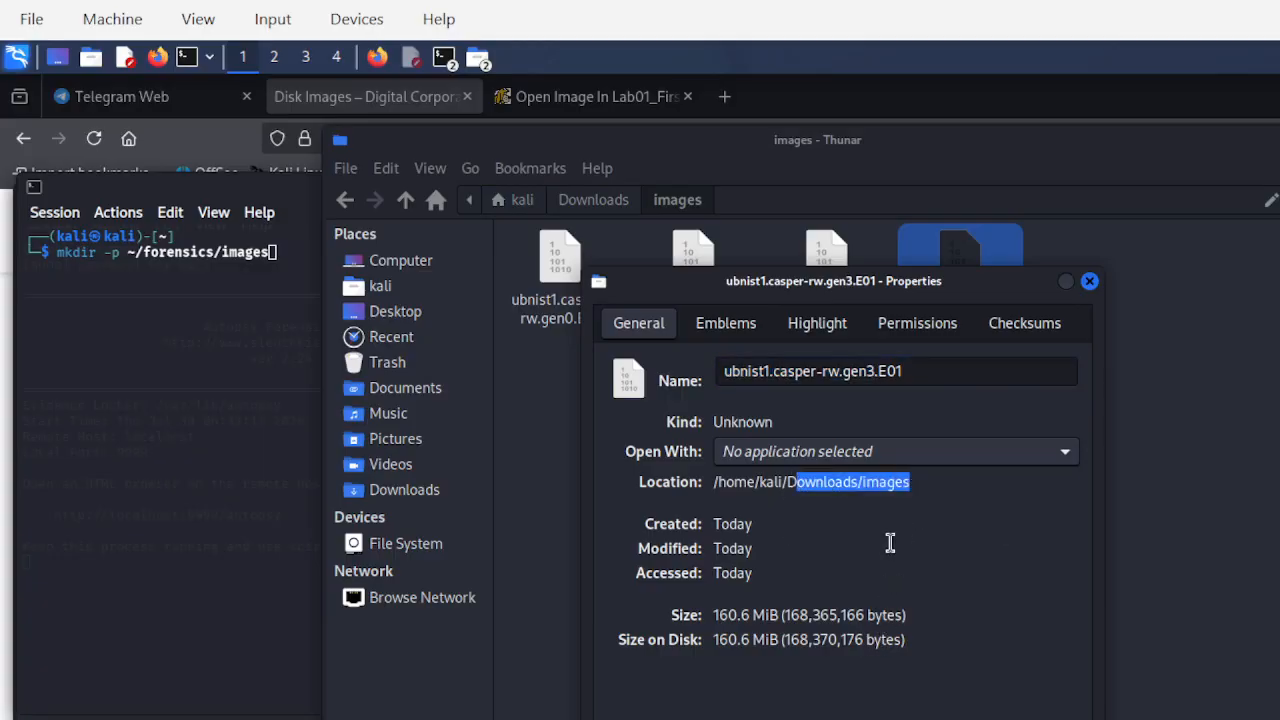
click(1090, 282)
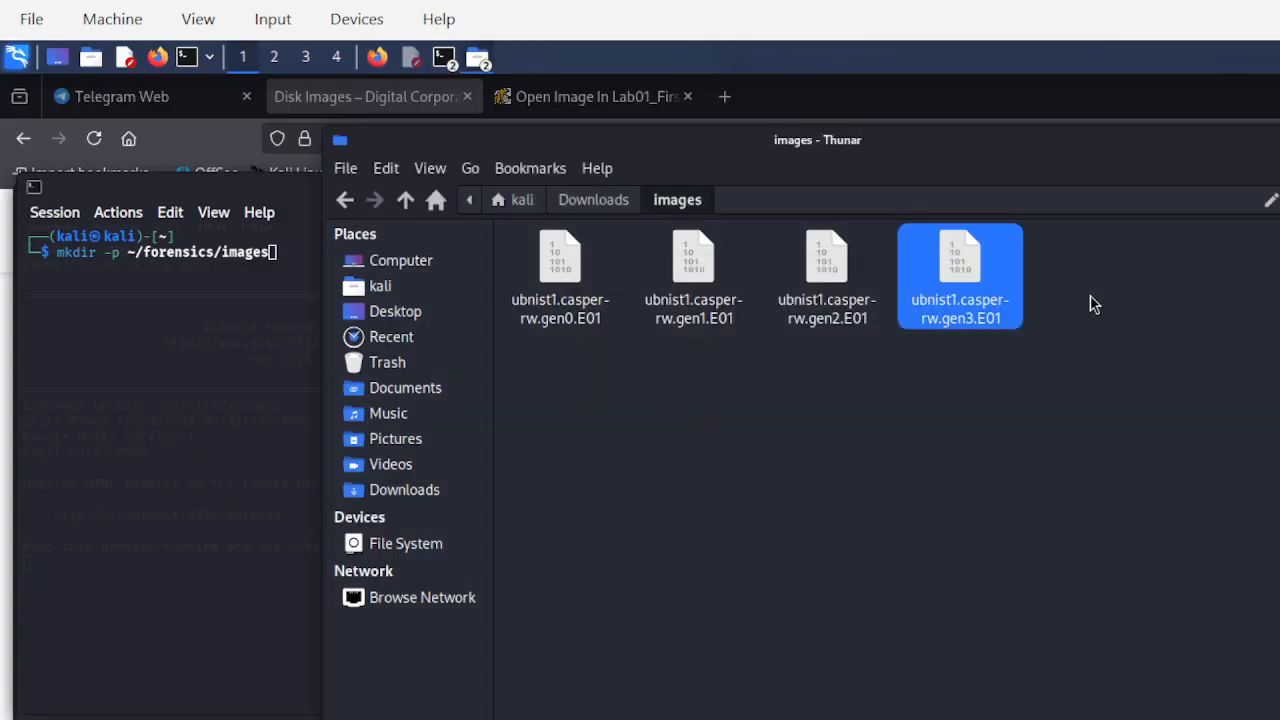
drag(1033, 368, 578, 257)
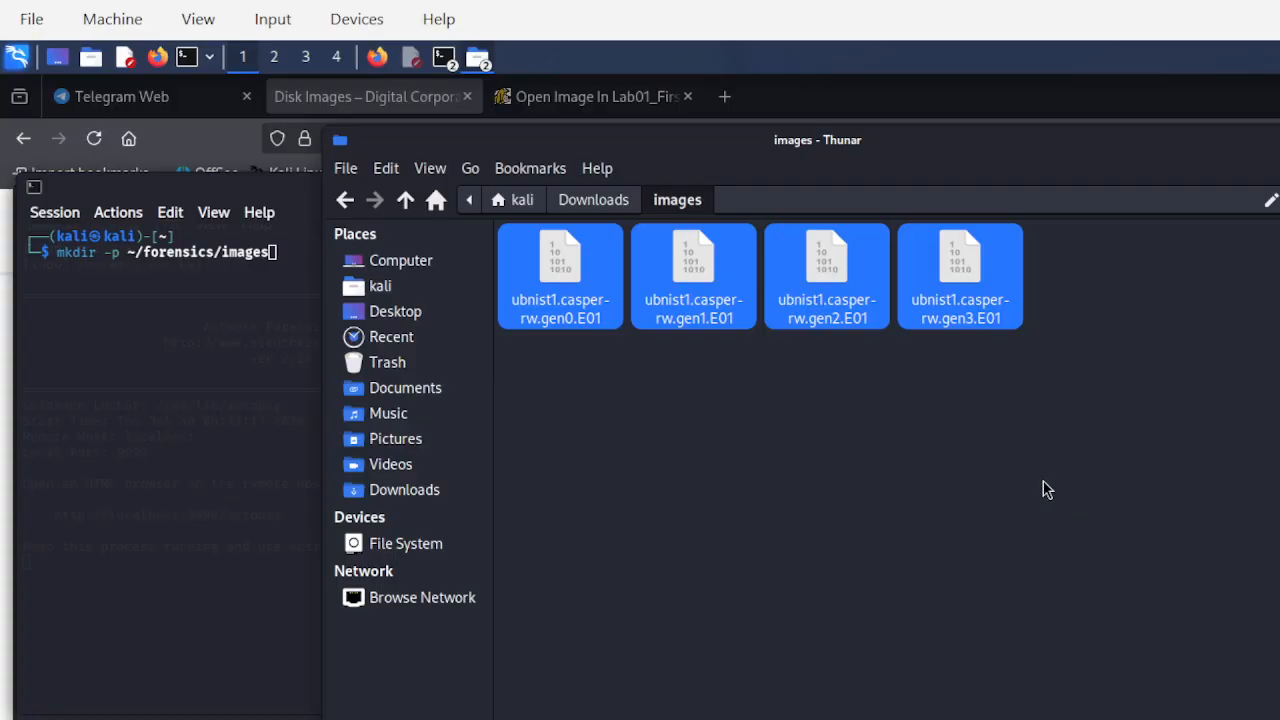
- Bring the second terminal forward, move it clear of the Autopsy shell, and delete the unexecuted mkdir command from its prompt
click(189, 399)
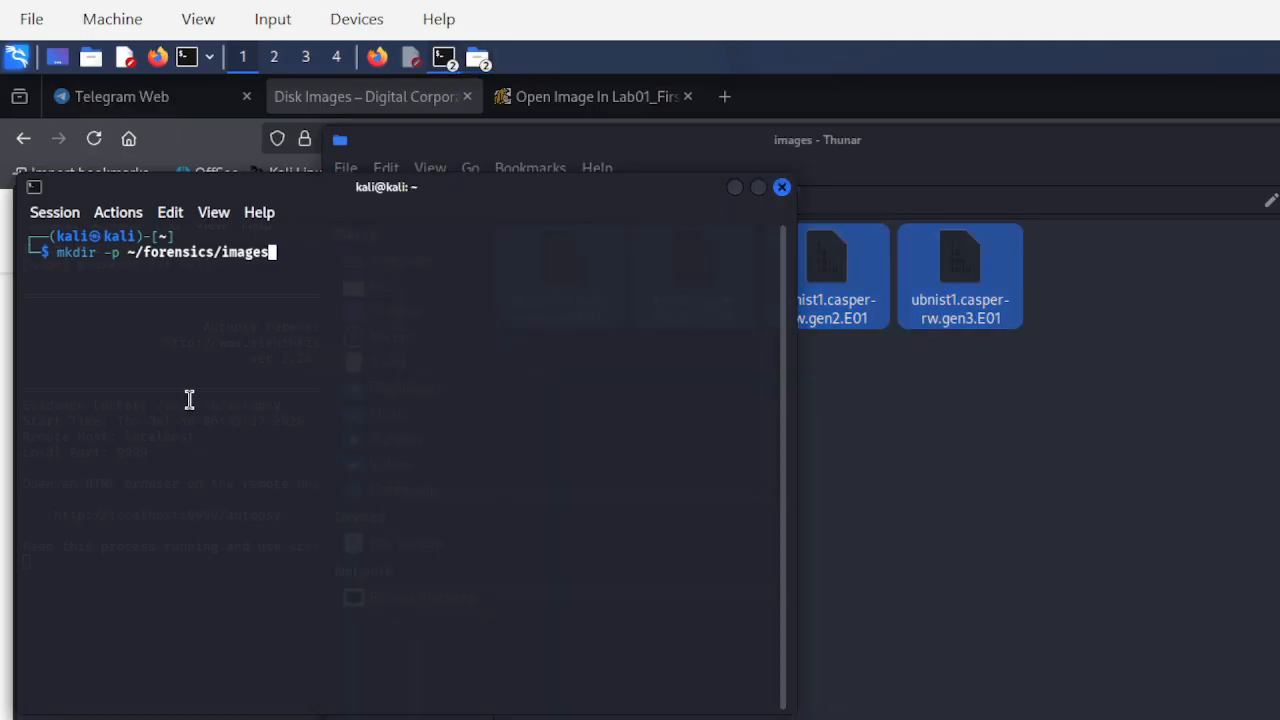
drag(381, 192, 742, 187)
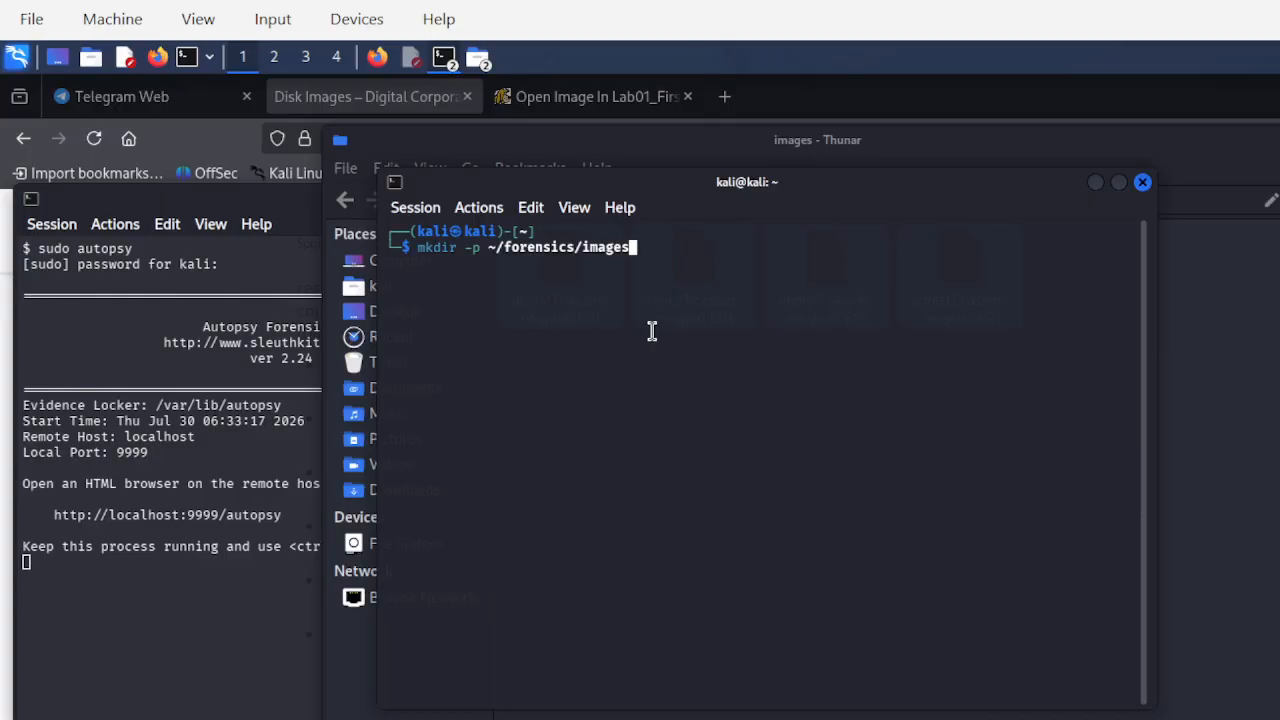
key(BackSpace)
key(BackSpace)
key(BackSpace)
key(BackSpace)
key(BackSpace)
key(BackSpace)
key(BackSpace)
key(BackSpace)
key(BackSpace)
key(BackSpace)
key(BackSpace)
key(BackSpace)
key(BackSpace)
key(BackSpace)
key(BackSpace)
key(BackSpace)
key(BackSpace)
key(BackSpace)
key(BackSpace)
key(BackSpace)
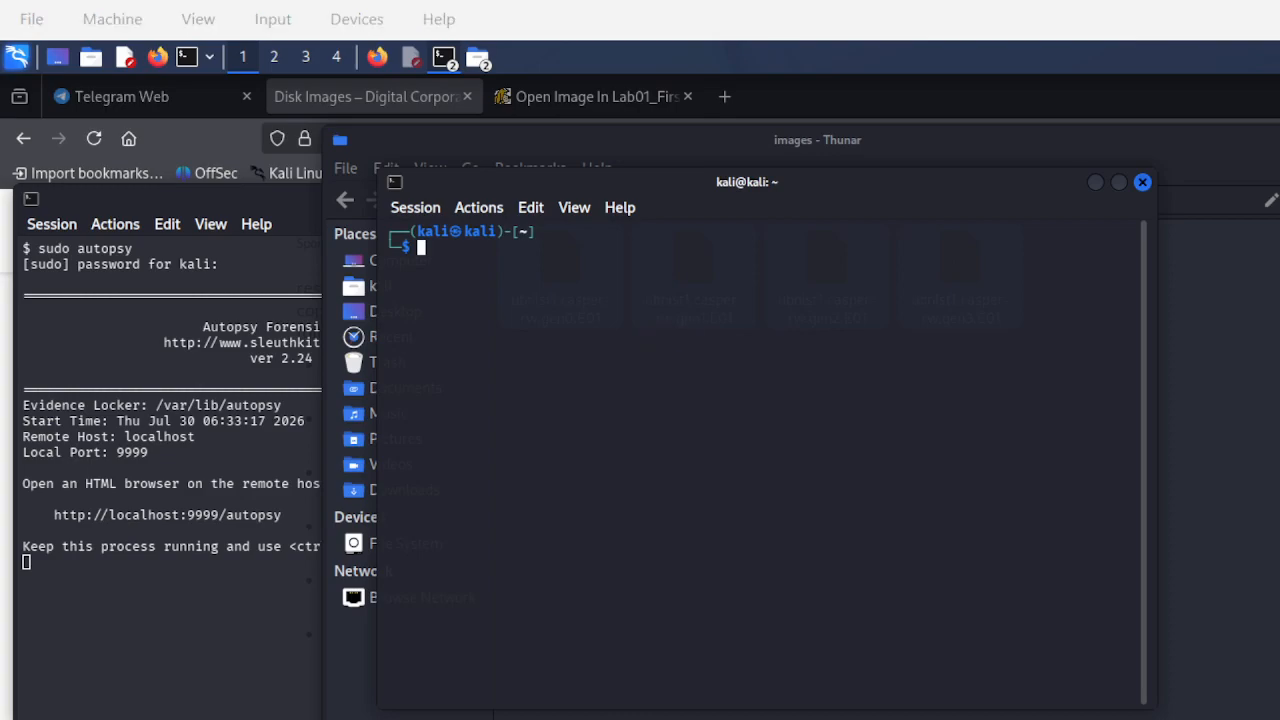
- Paste the ewfexport command that exports /home/kali/Downloads/images/ubnist1.casper-rw.gen0.E01 in raw format to ~/forensics/images/ubnist1_gen0 at the terminal prompt
click(411, 57)
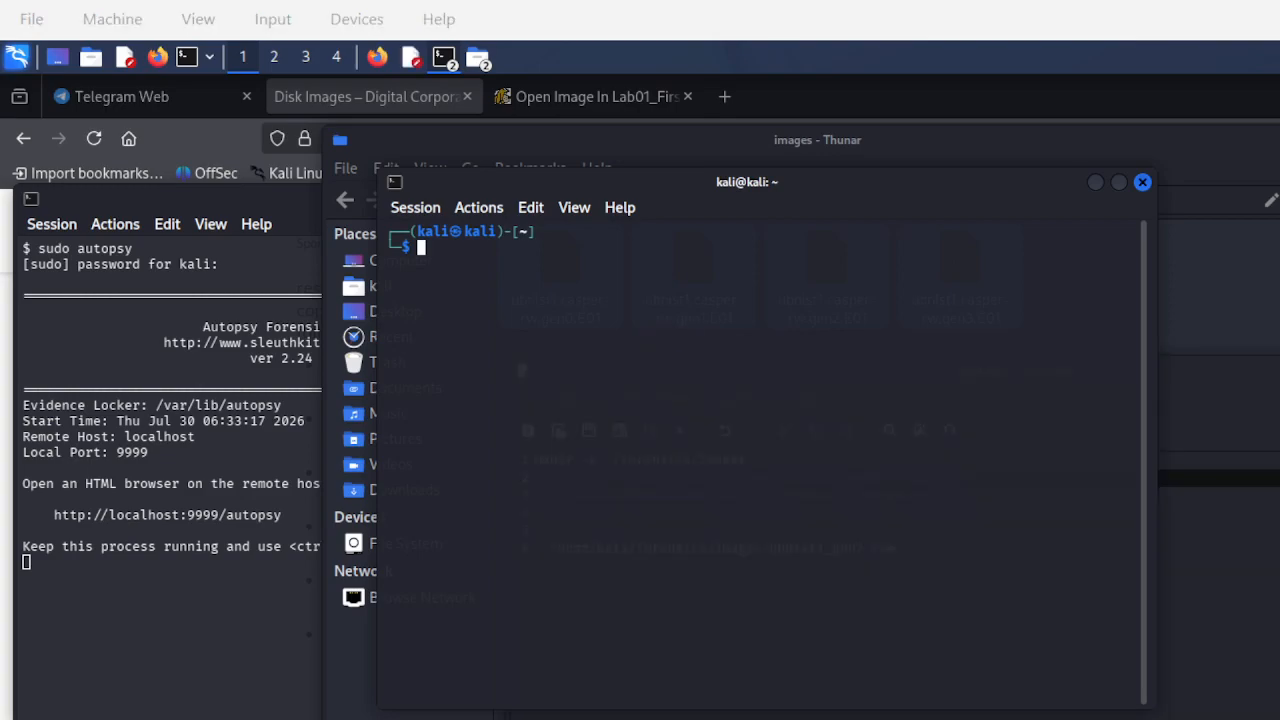
right_click(495, 260)
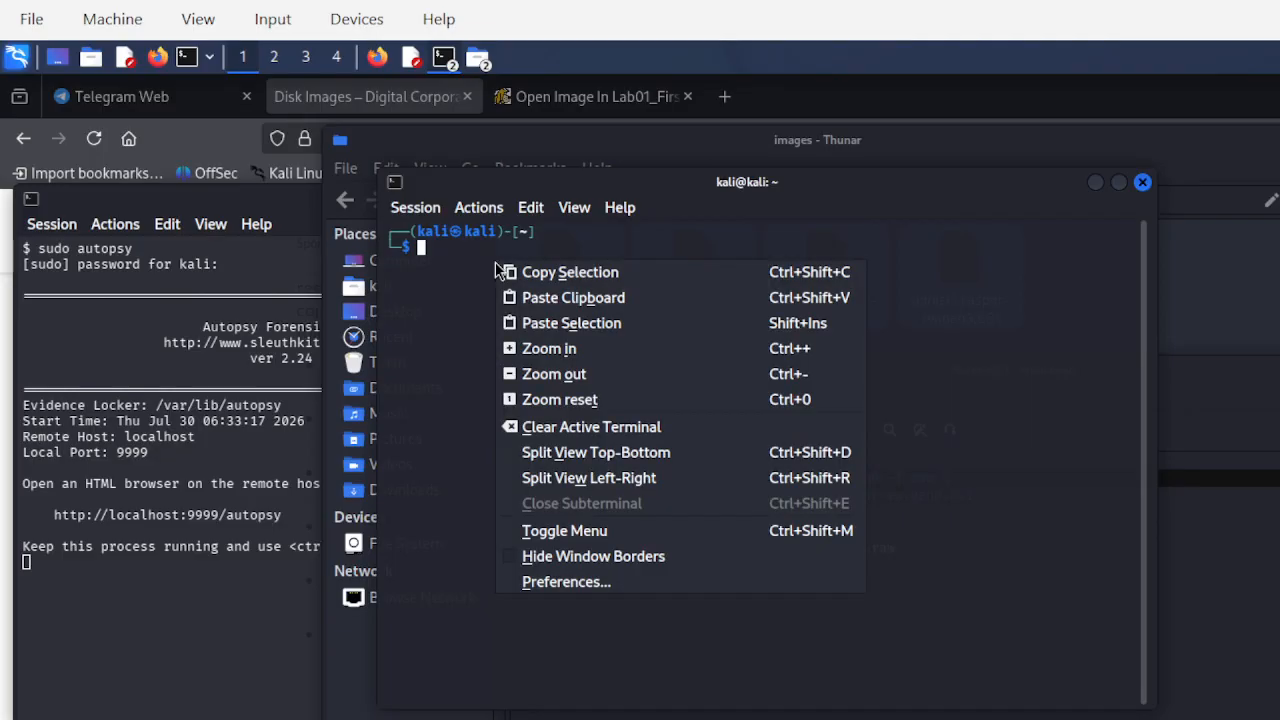
click(538, 298)
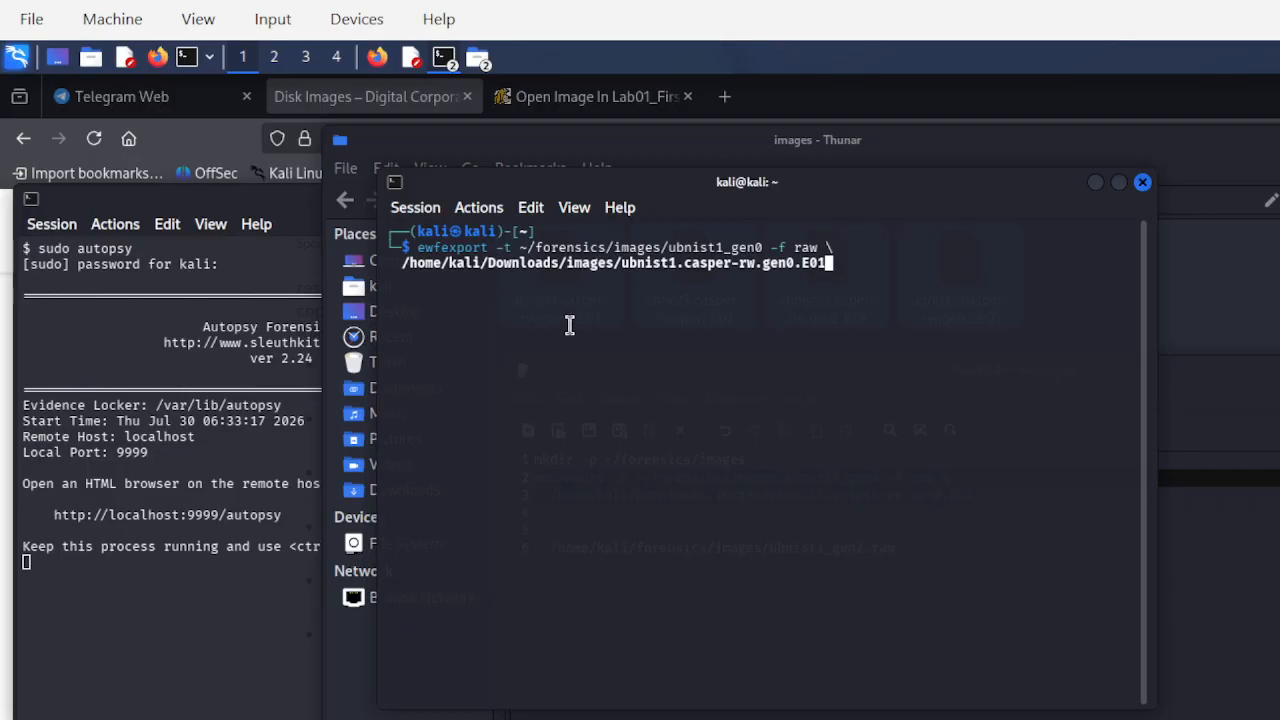
- Change the source image in the pasted ewfexport command to /home/kali/Downloads/images/ubnist1.casper-rw.gen3.E01
drag(767, 247, 521, 236)
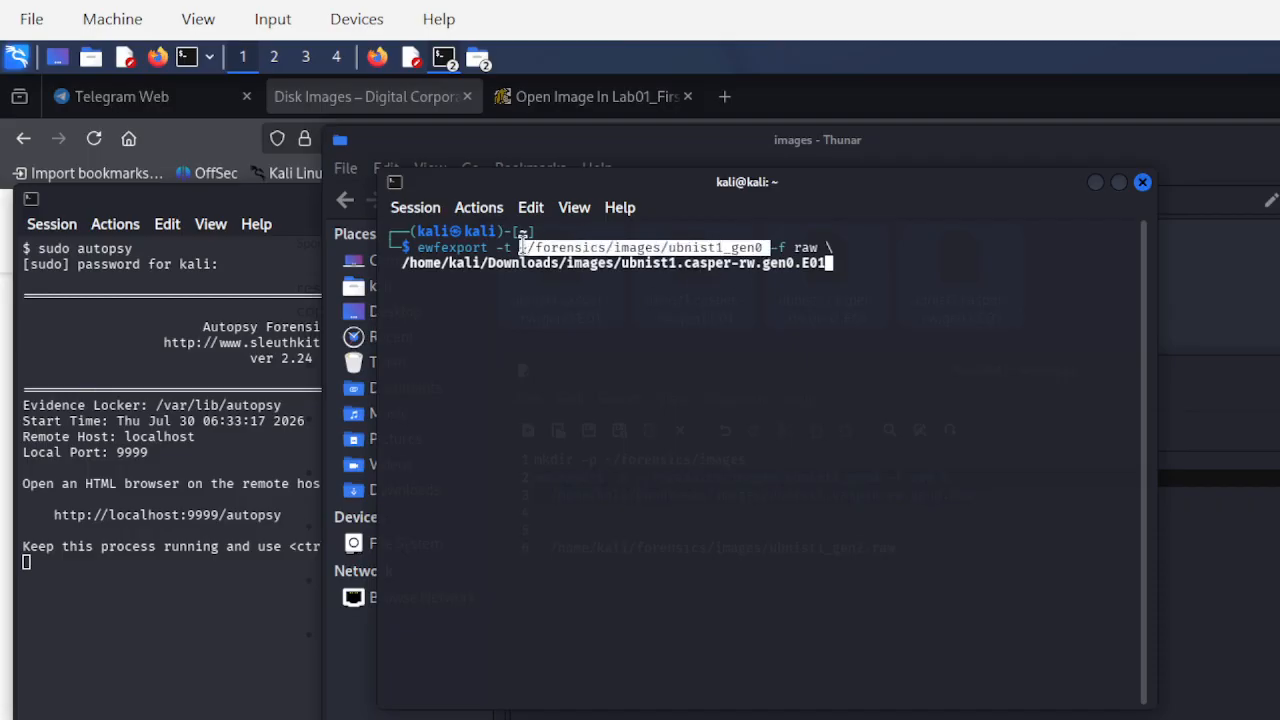
click(792, 265)
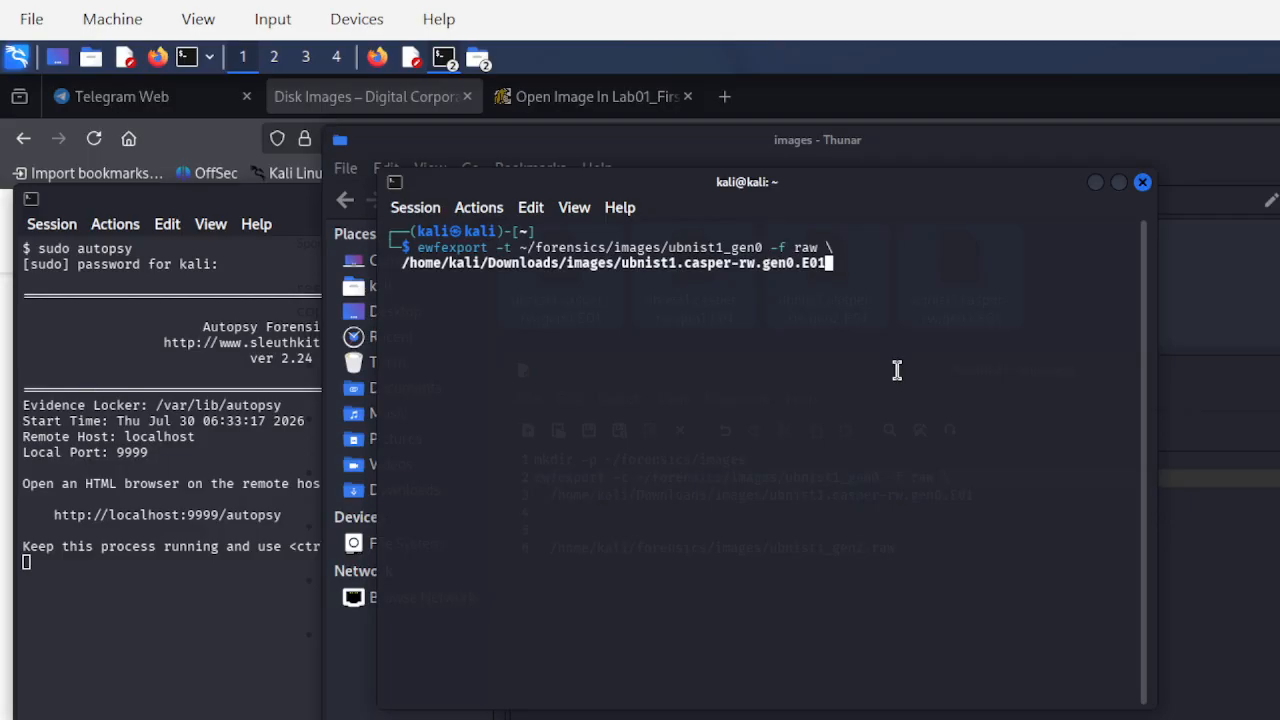
key(Left)
key(Left)
key(Left)
key(Left)
key(BackSpace)
text(3)
- Change the export target in the ewfexport command to ~/forensics/images/ubnist1_gen3
key(Up)
key(Left)
key(Left)
key(Left)
key(Left)
key(Left)
key(Left)
key(Left)
key(Left)
key(Left)
key(Left)
key(Right)
key(Right)
key(BackSpace)
text(3)
- Run the ewfexport command with the default segment size, start offset and byte count, and highlight the written size in its output
key(Return)
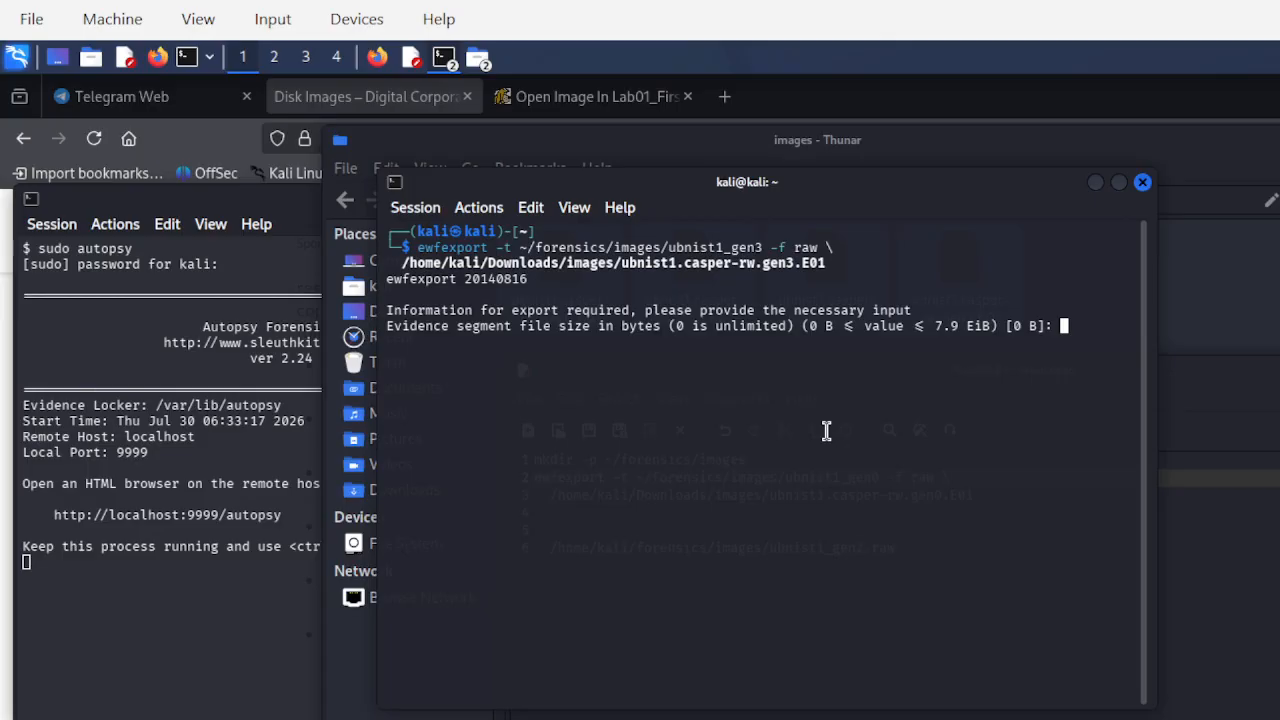
key(Return)
key(Return)
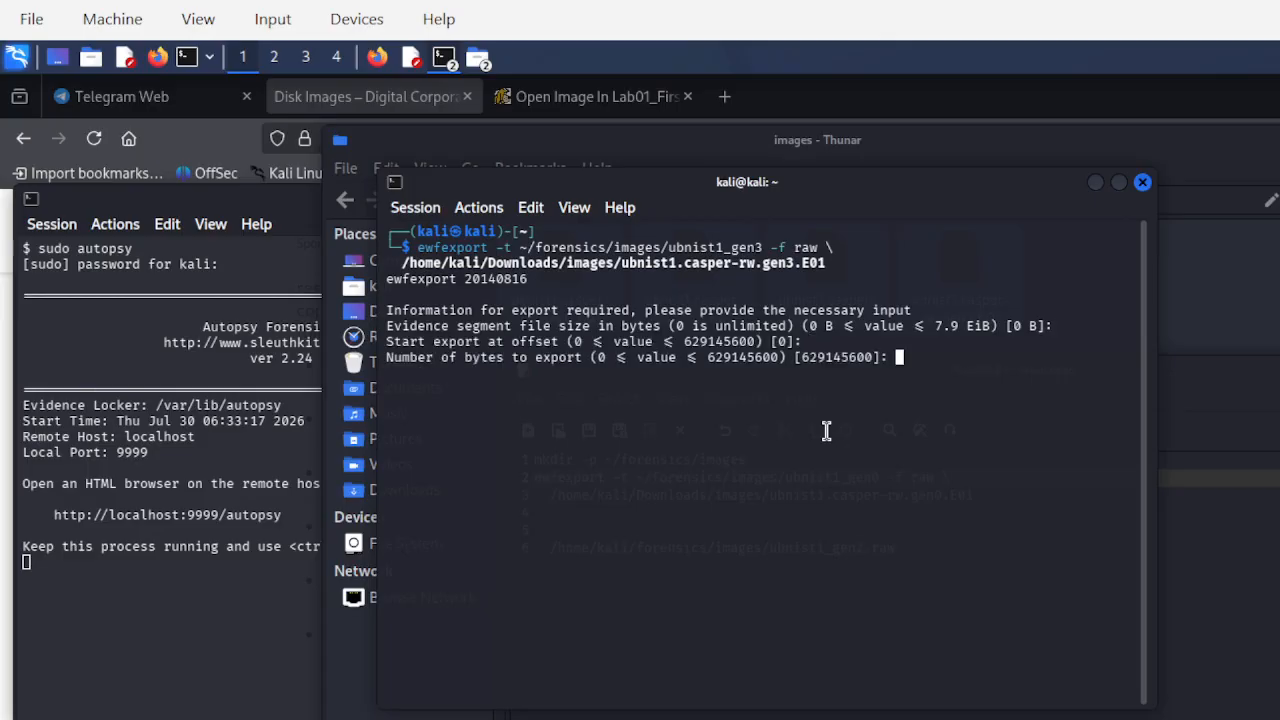
key(Return)
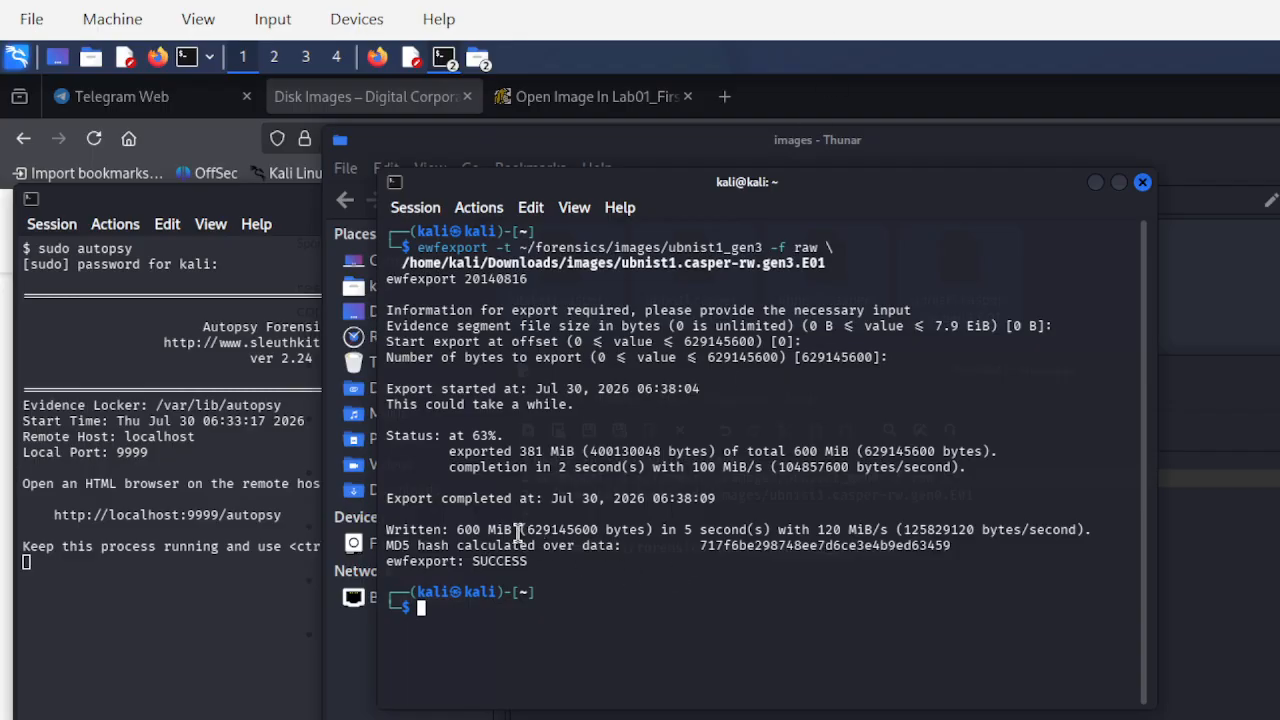
drag(517, 531, 452, 530)
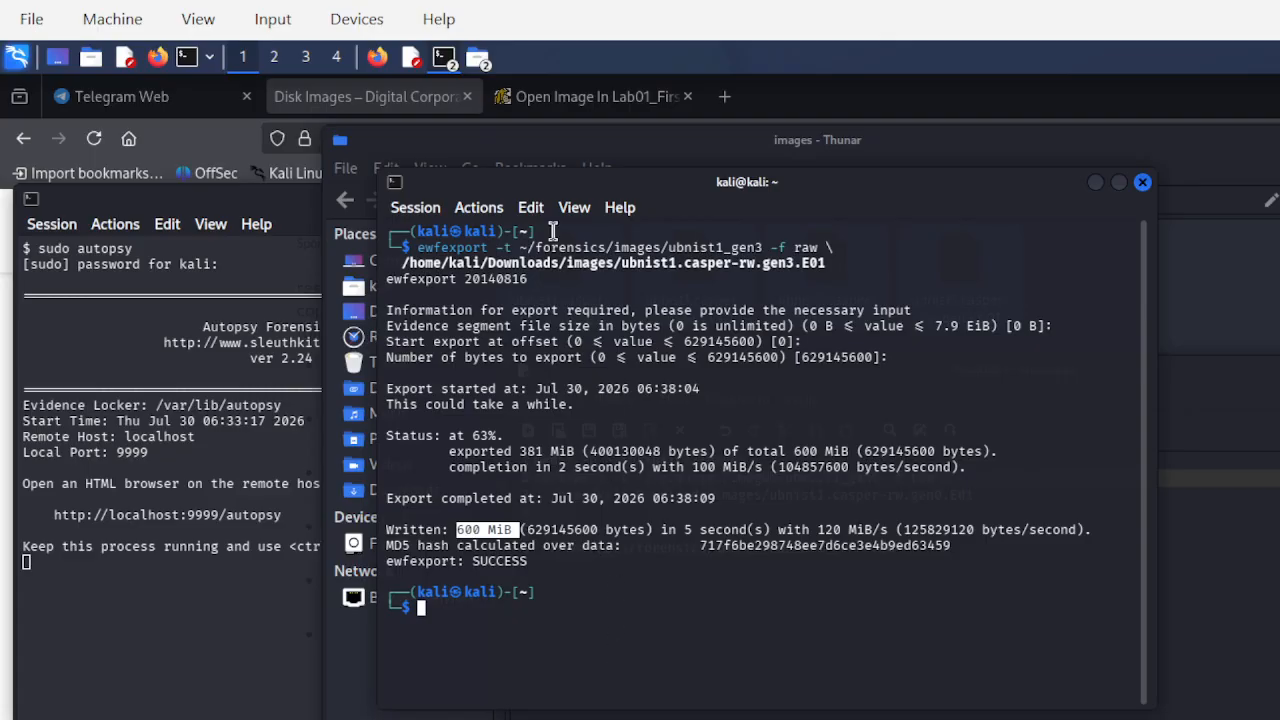
- Switch to the file manager, open the forensics/images folder in the kali home directory, and select ubnist1_gen3.raw
click(482, 56)
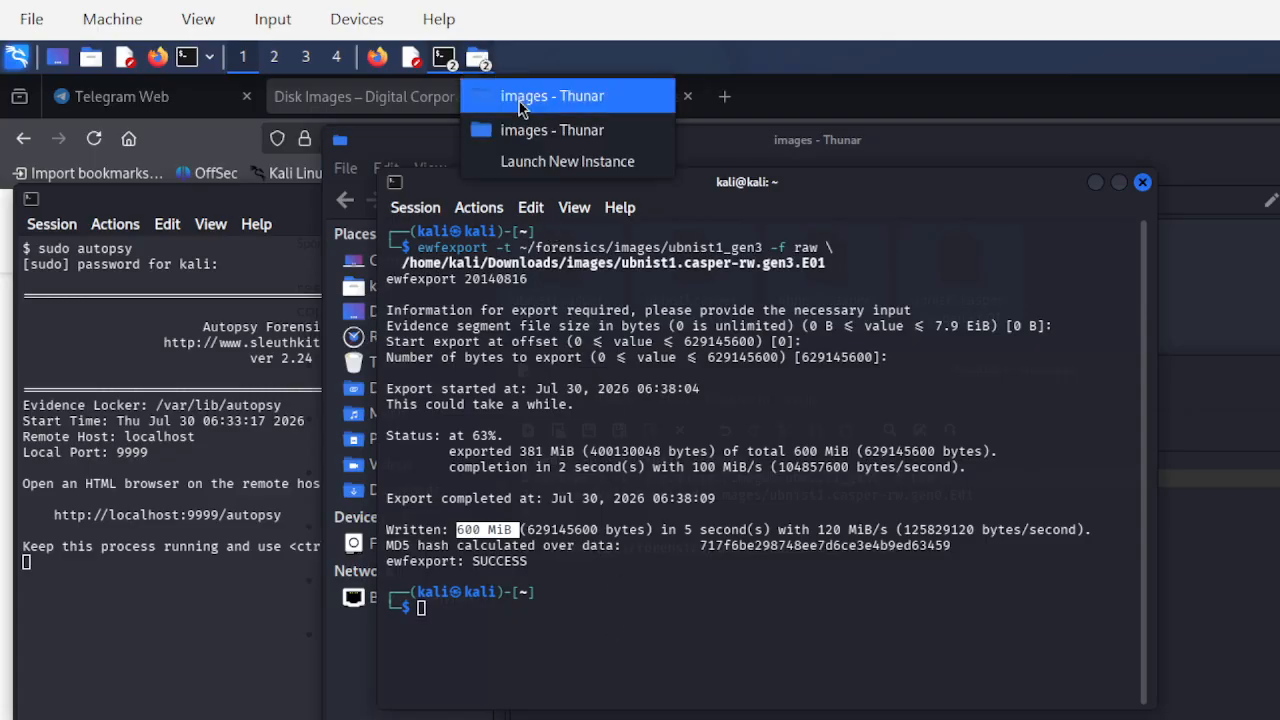
click(519, 104)
click(482, 58)
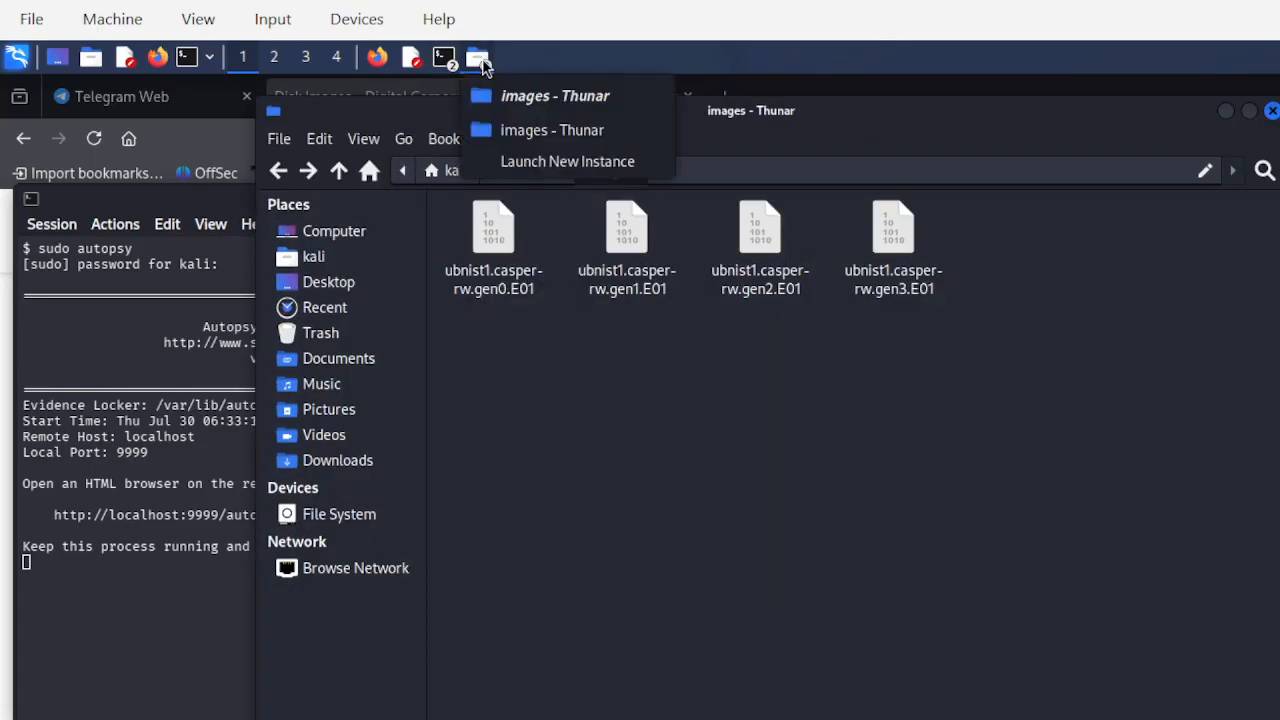
click(516, 130)
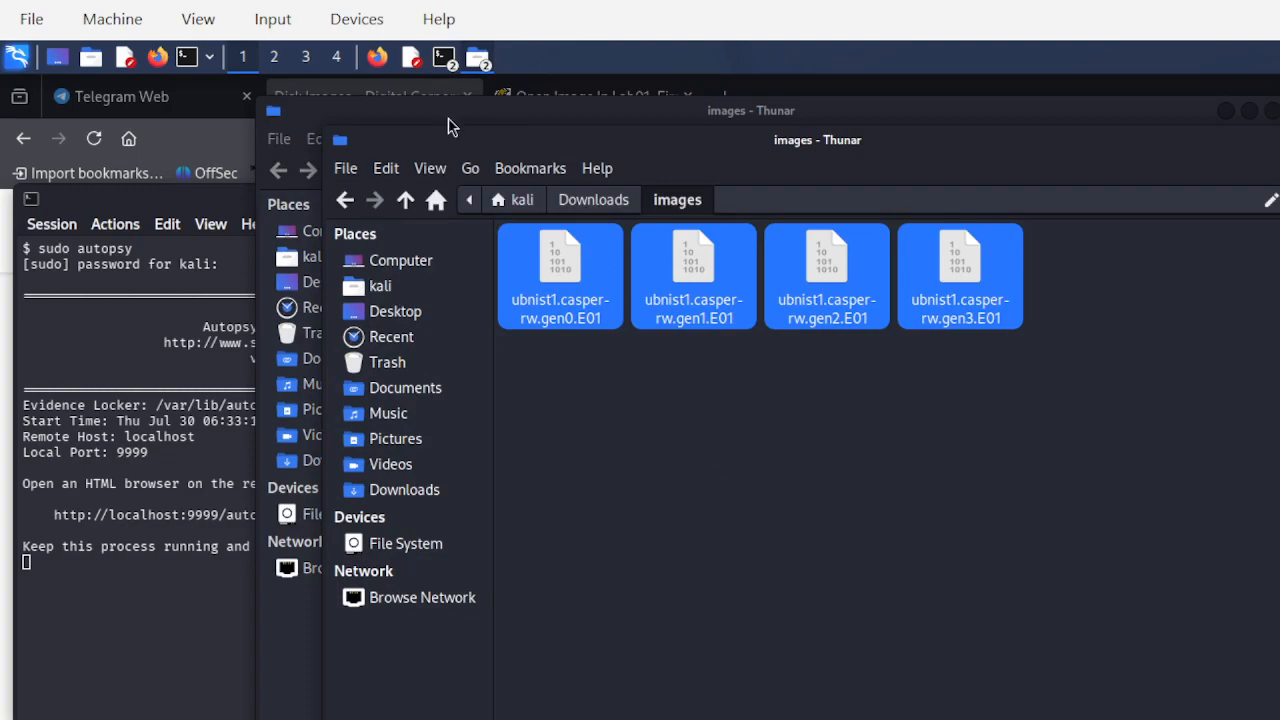
click(479, 60)
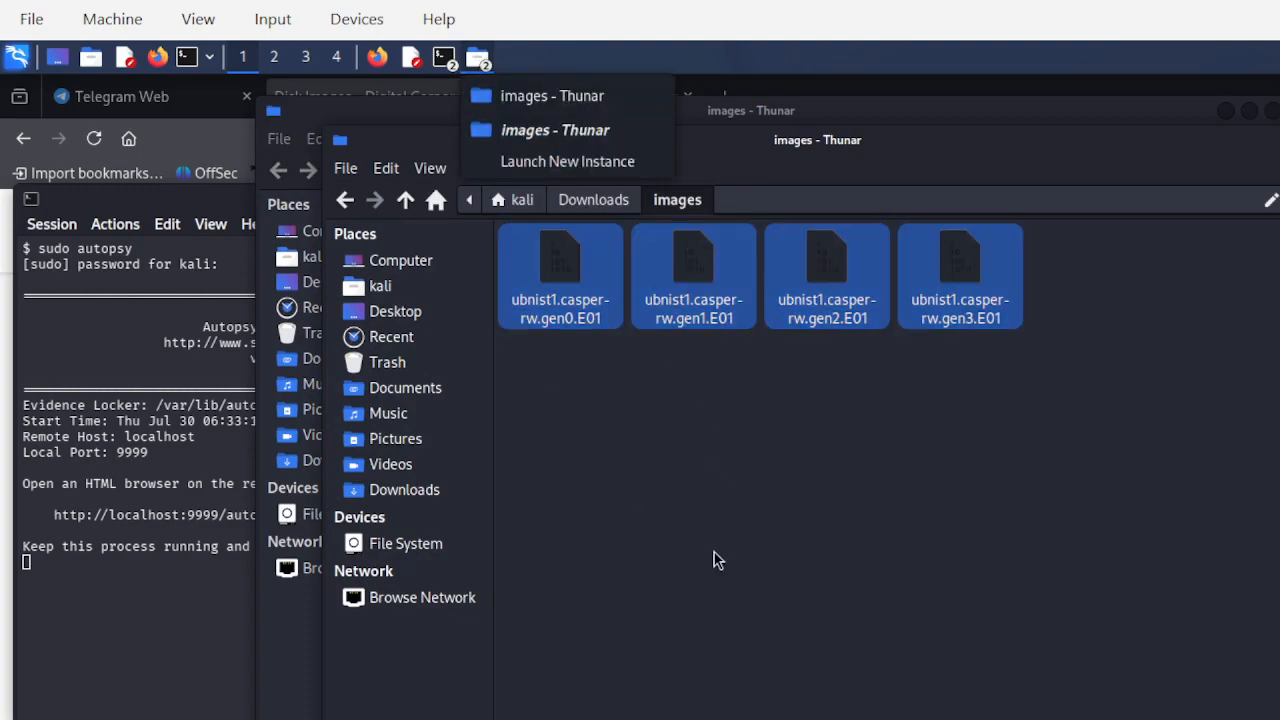
click(714, 552)
click(392, 289)
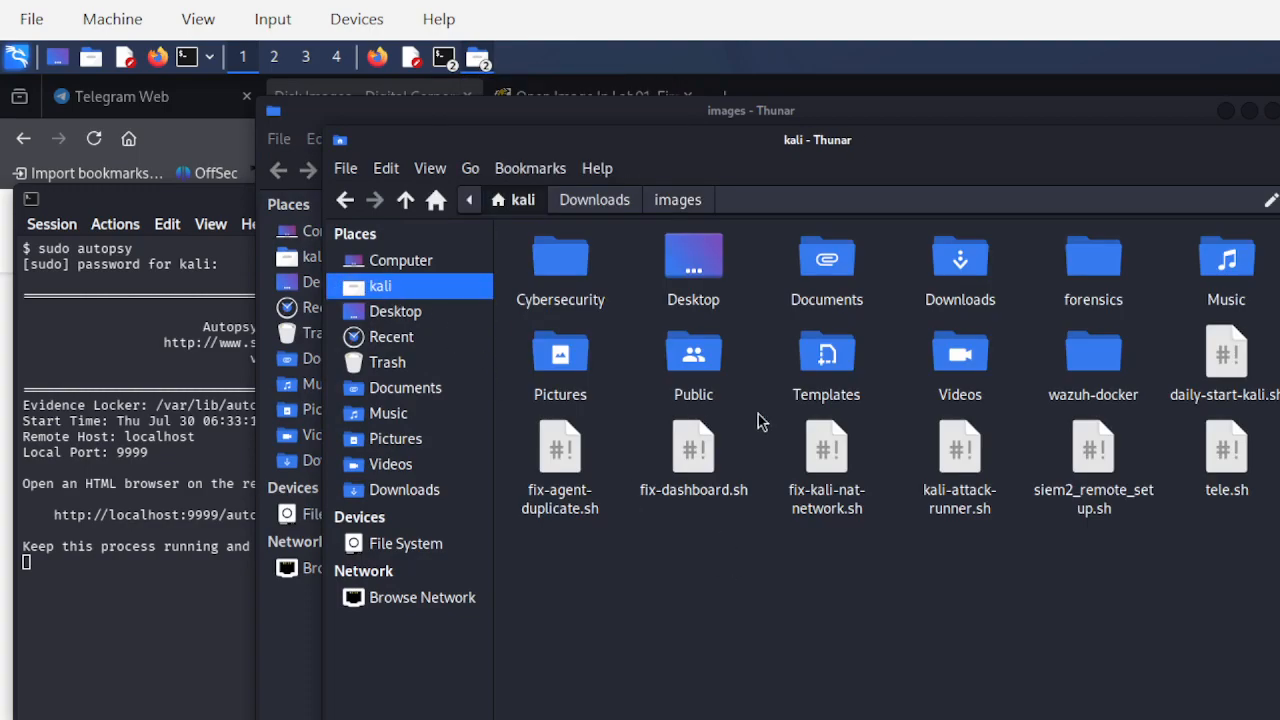
double_click(1088, 256)
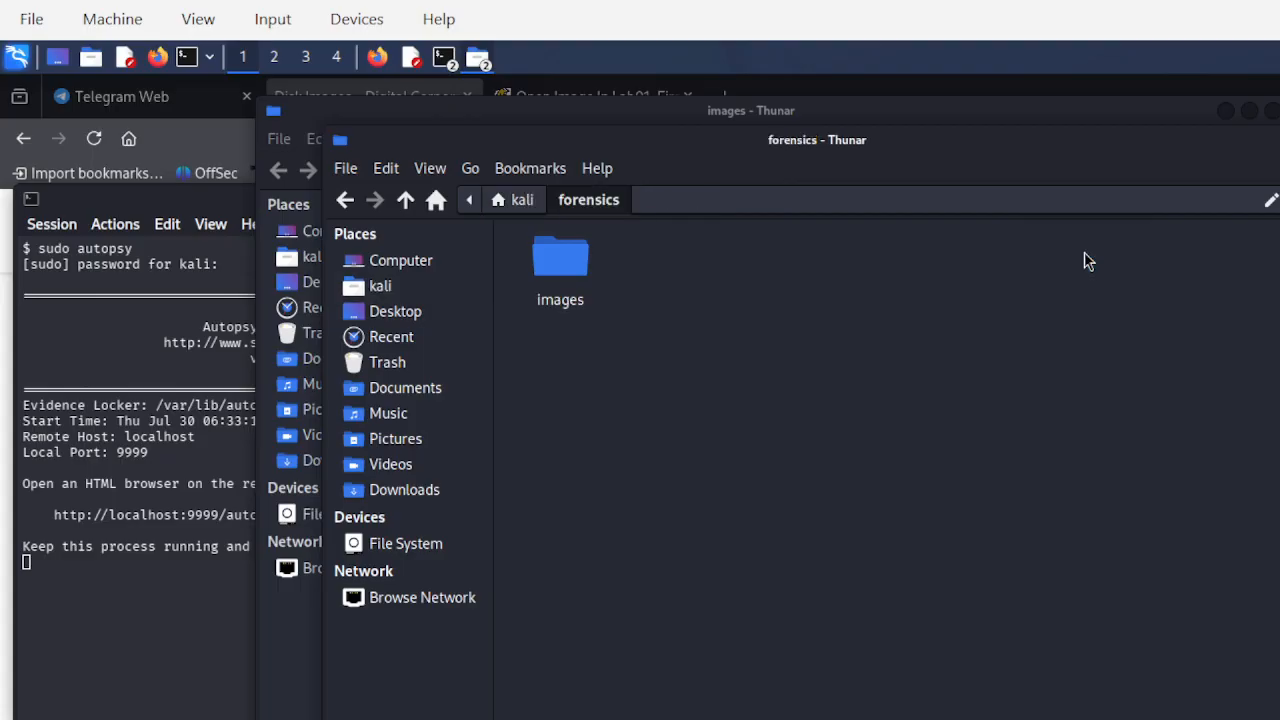
double_click(572, 275)
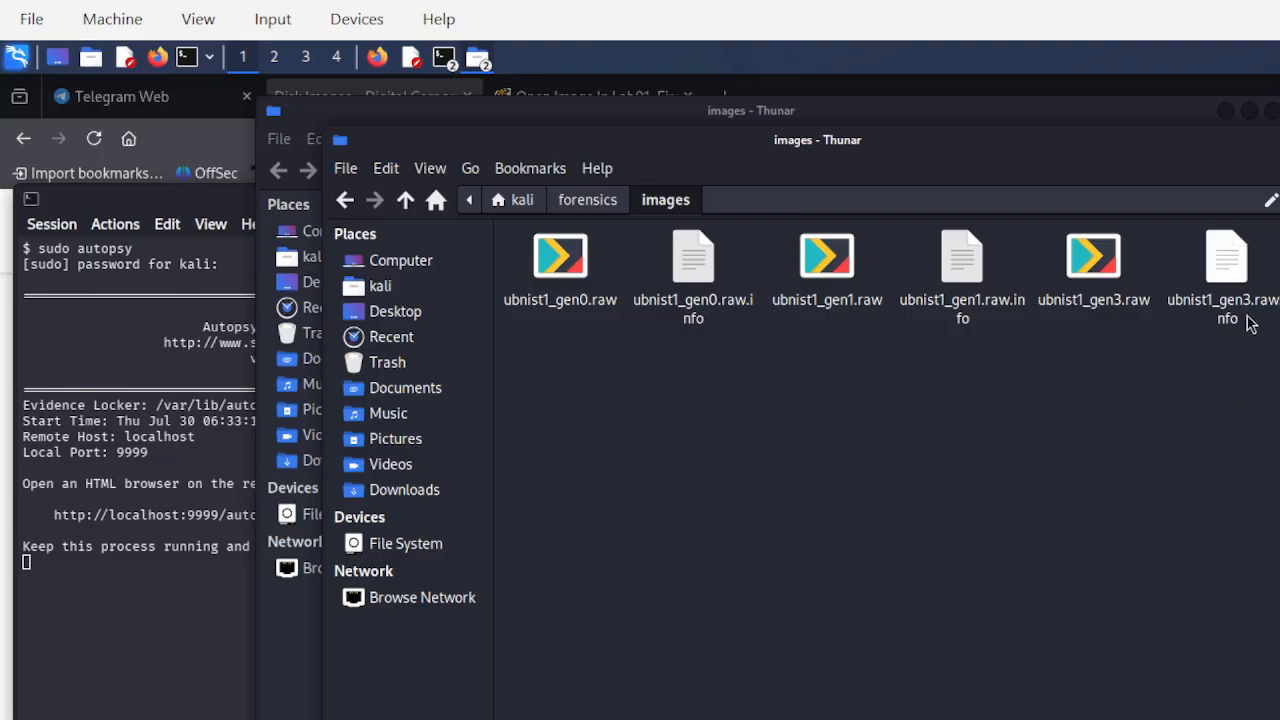
click(1232, 268)
click(1100, 252)
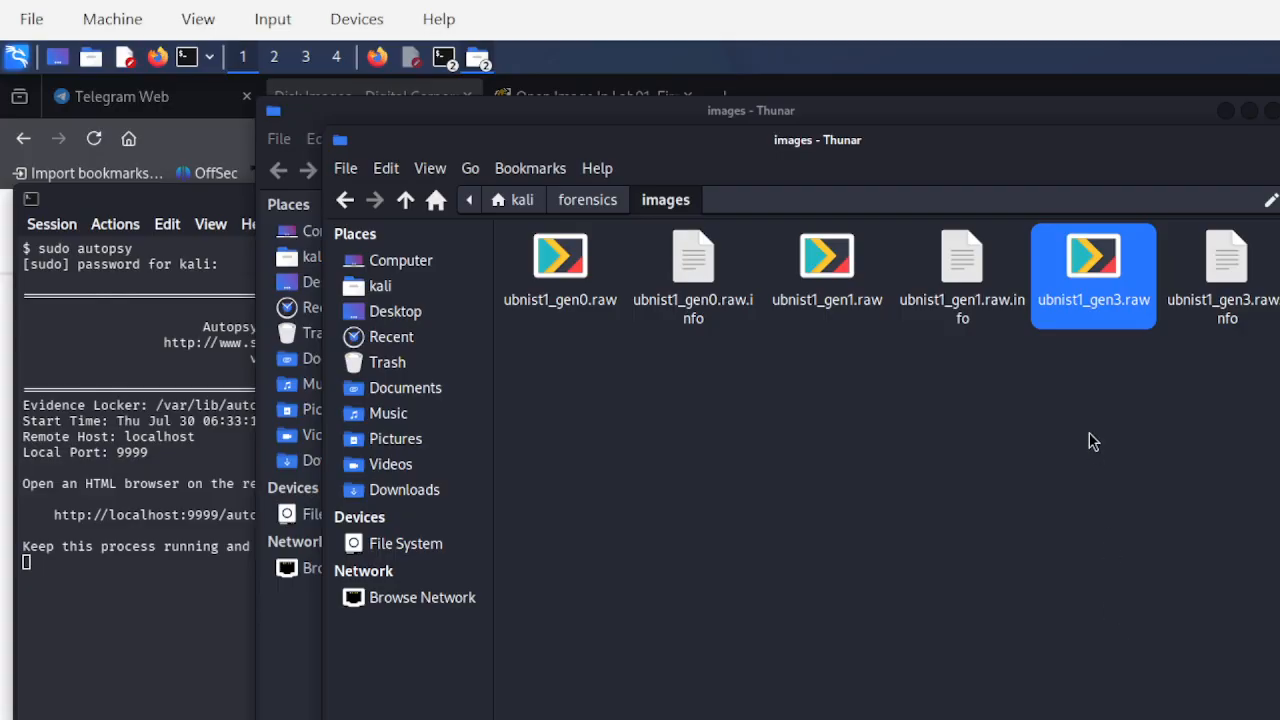
- Return to the second terminal and list the exported files with ls -lh ~/forensics/images/ubnist1_gen3*
click(445, 57)
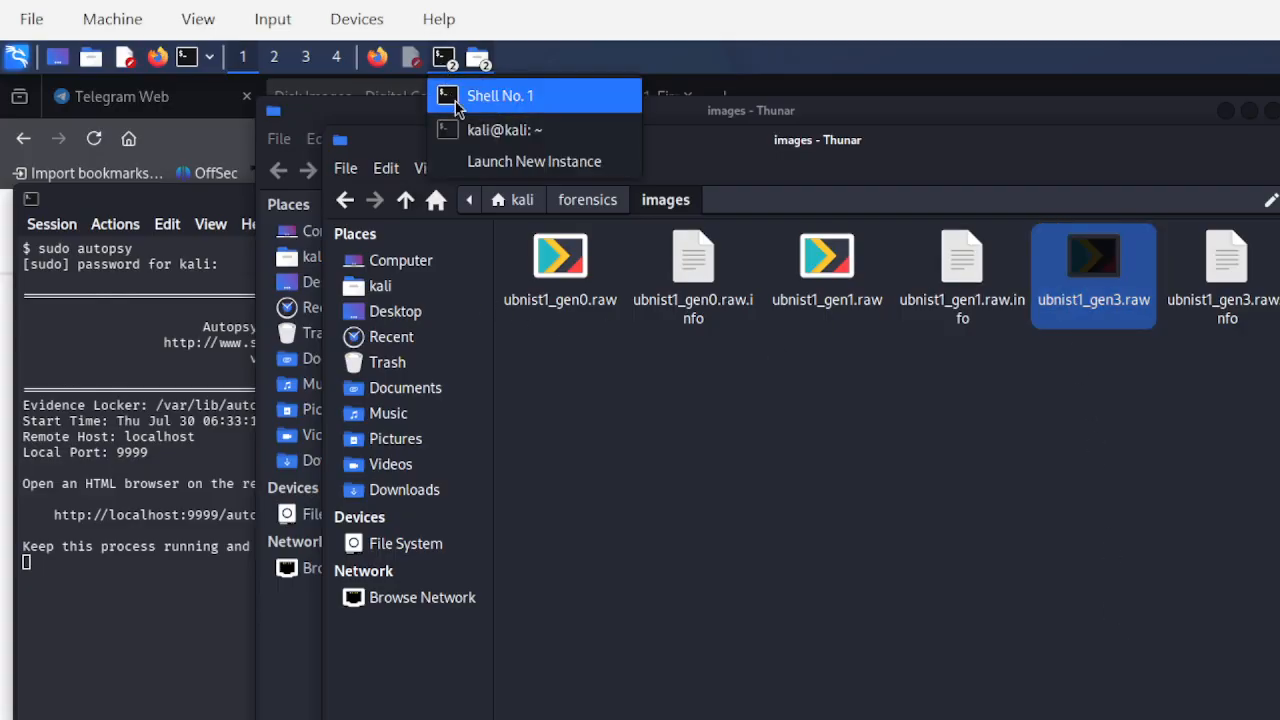
click(463, 126)
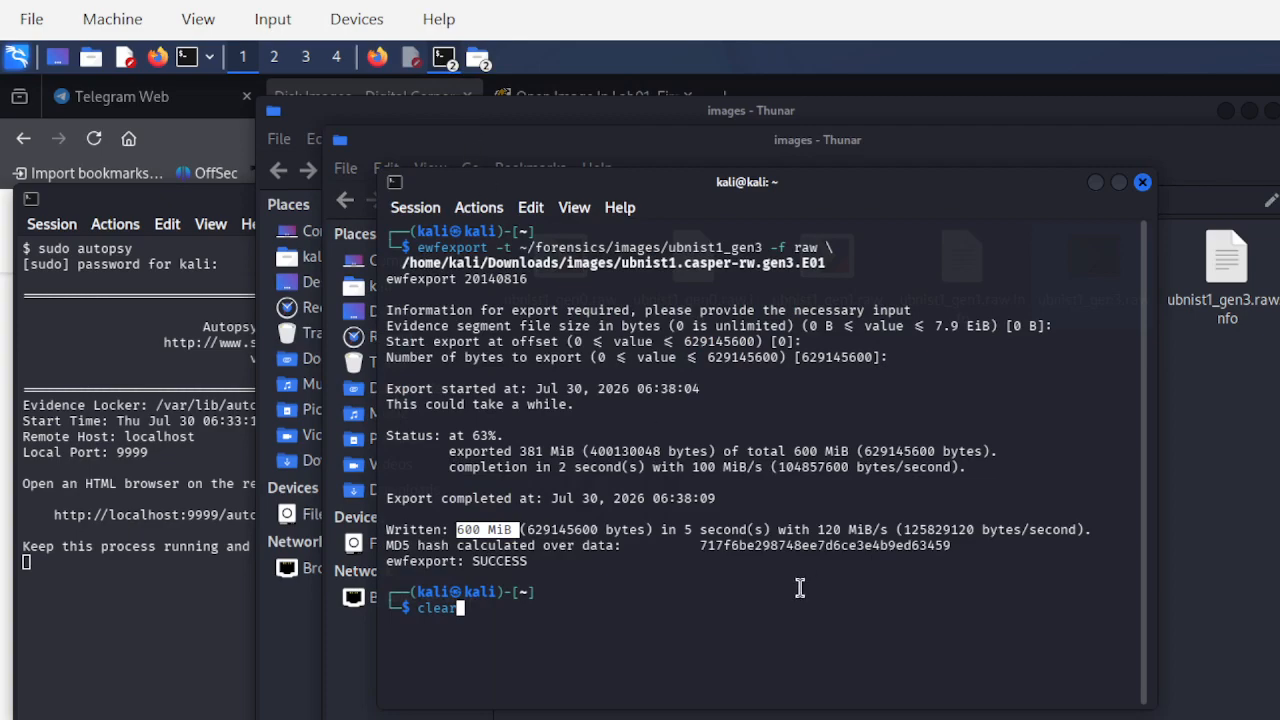
key(Up)
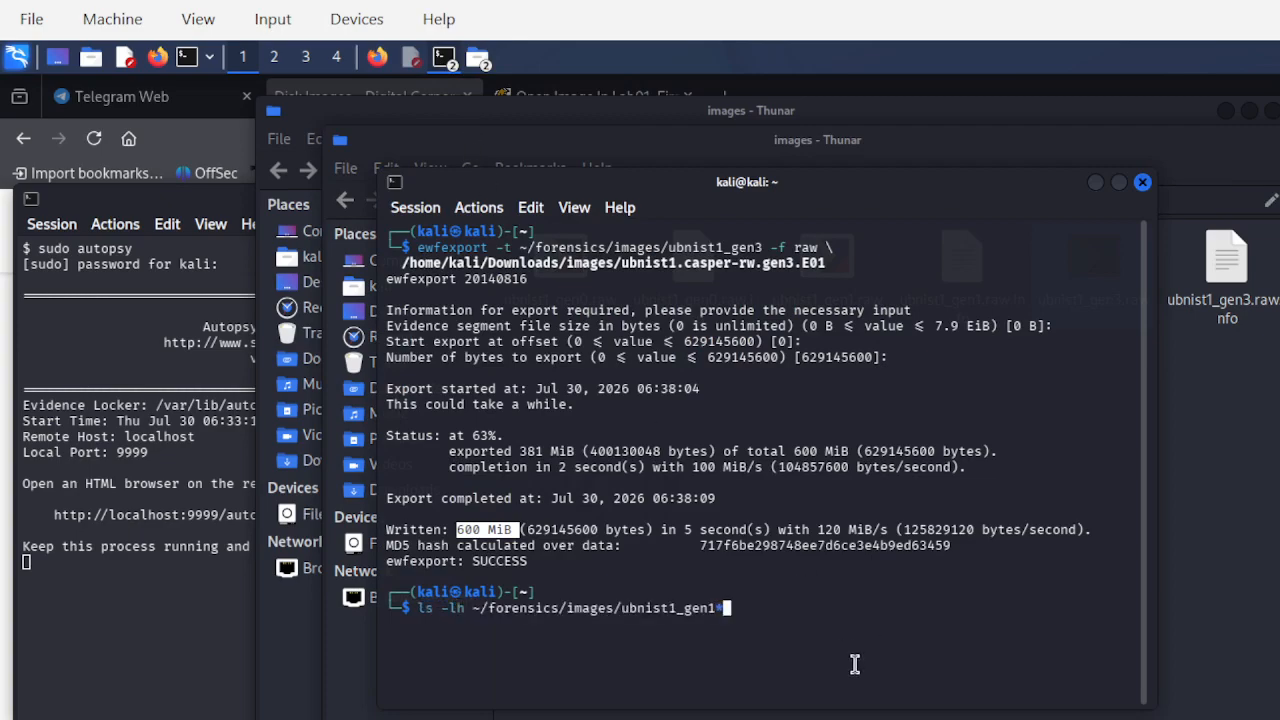
key(BackSpace)
key(BackSpace)
text(3)
key(Return)
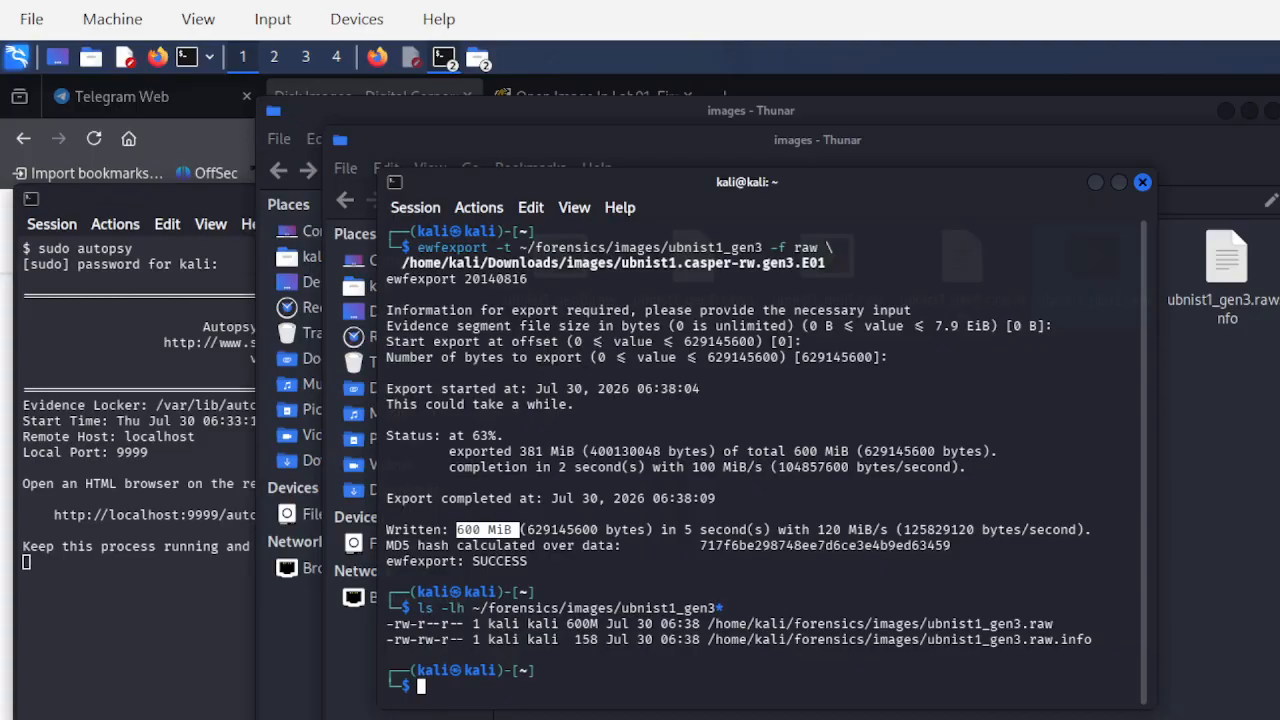
- Recall and run the clear command to empty the terminal, and shift its window slightly
key(Up)
key(Up)
key(Up)
key(Up)
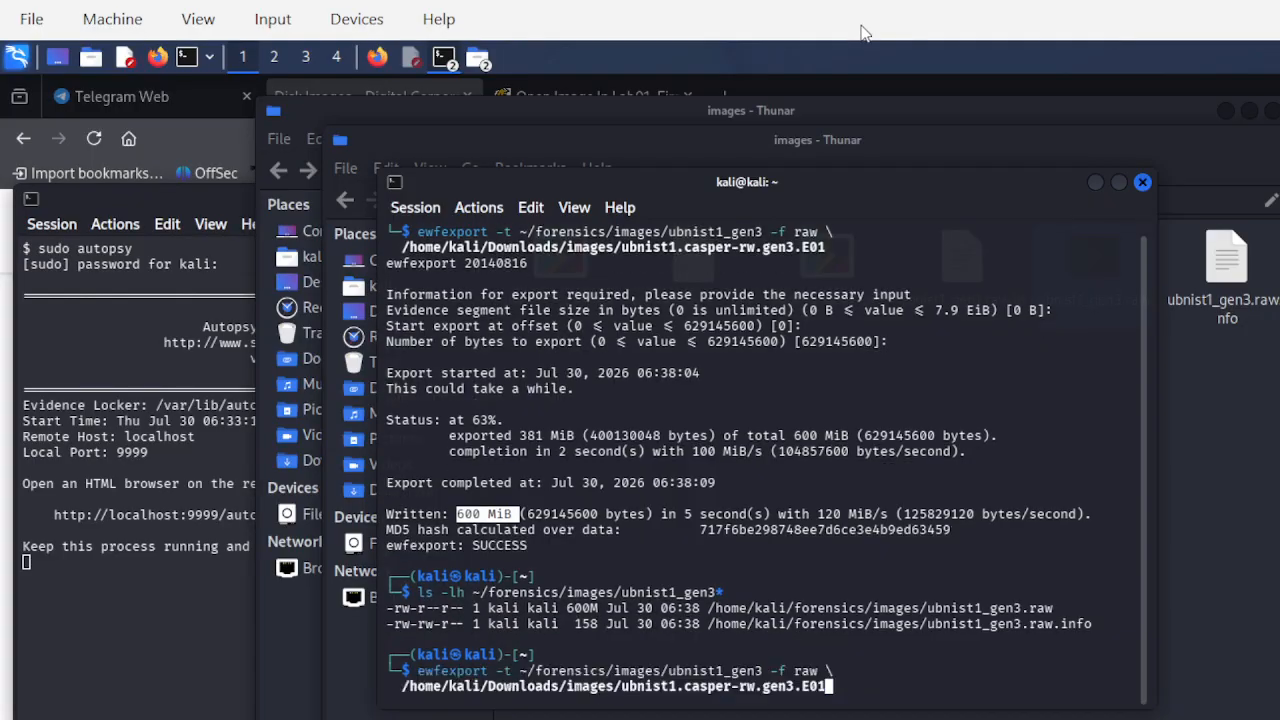
key(Return)
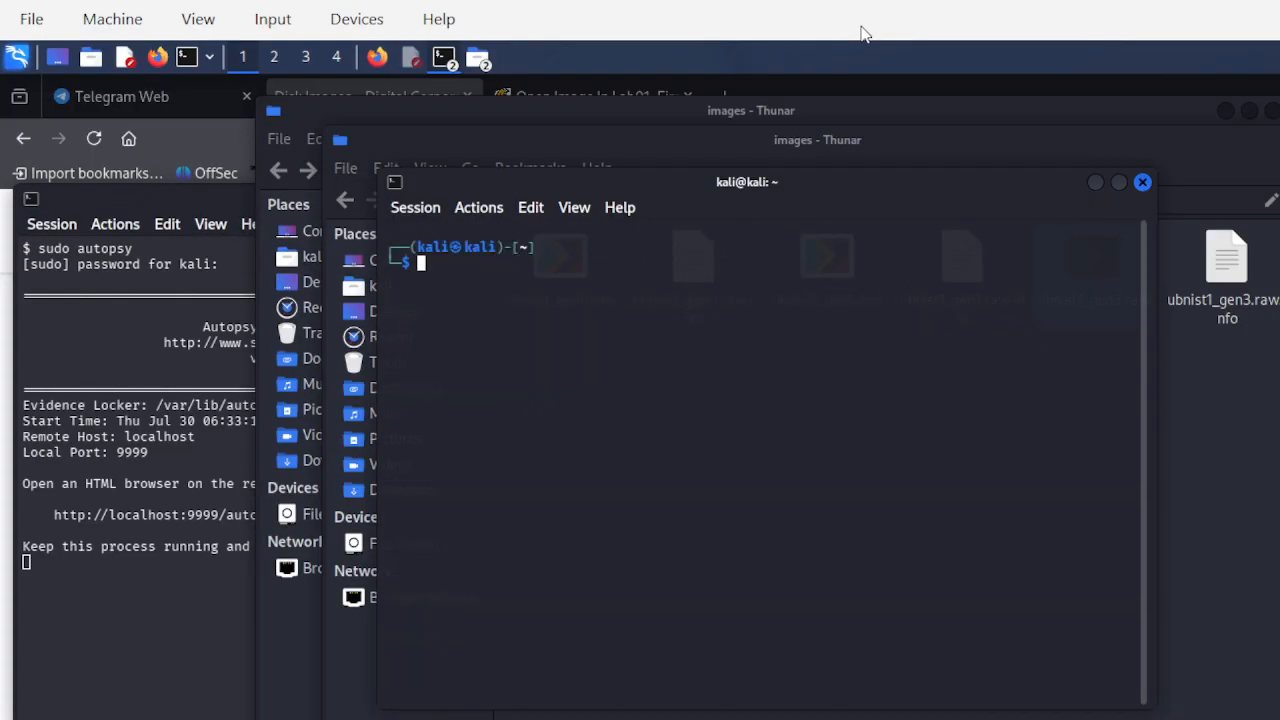
drag(779, 195, 809, 182)
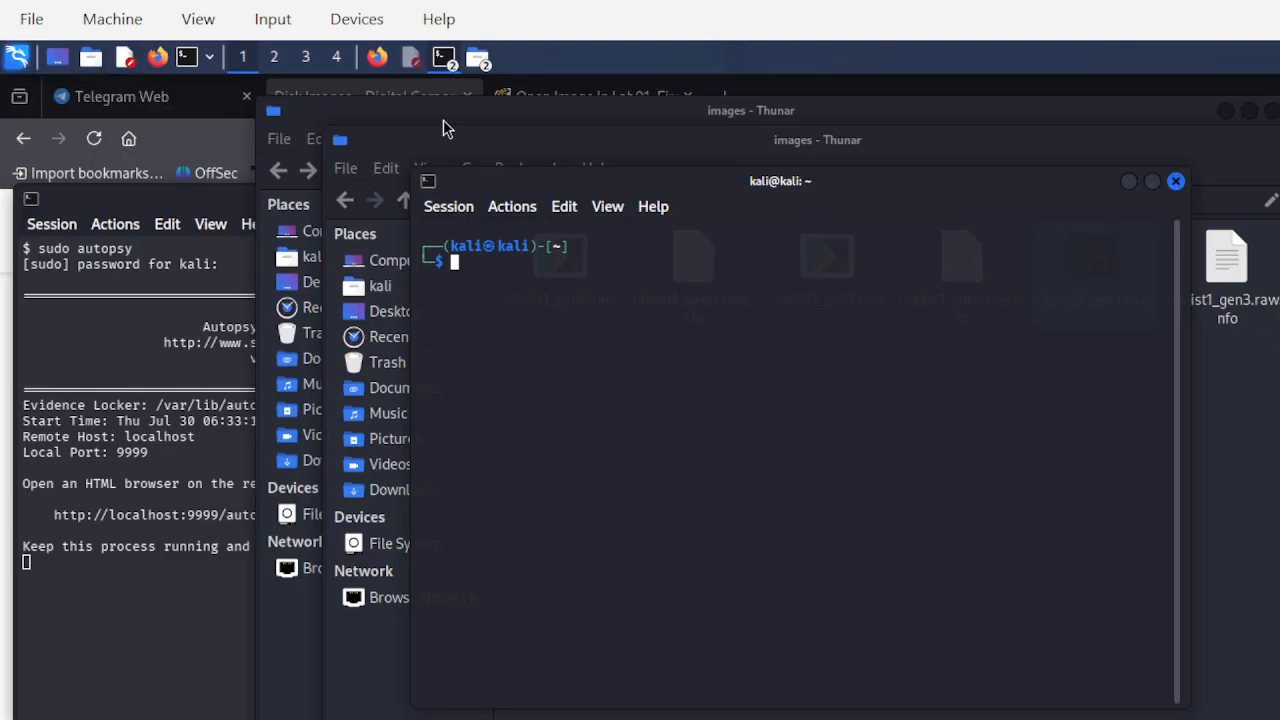
- Switch to Autopsy in the browser, start adding an image file to Lab01_Host, and paste /home/kali/forensics/images/ubnist1_gen2.raw as its location
click(669, 97)
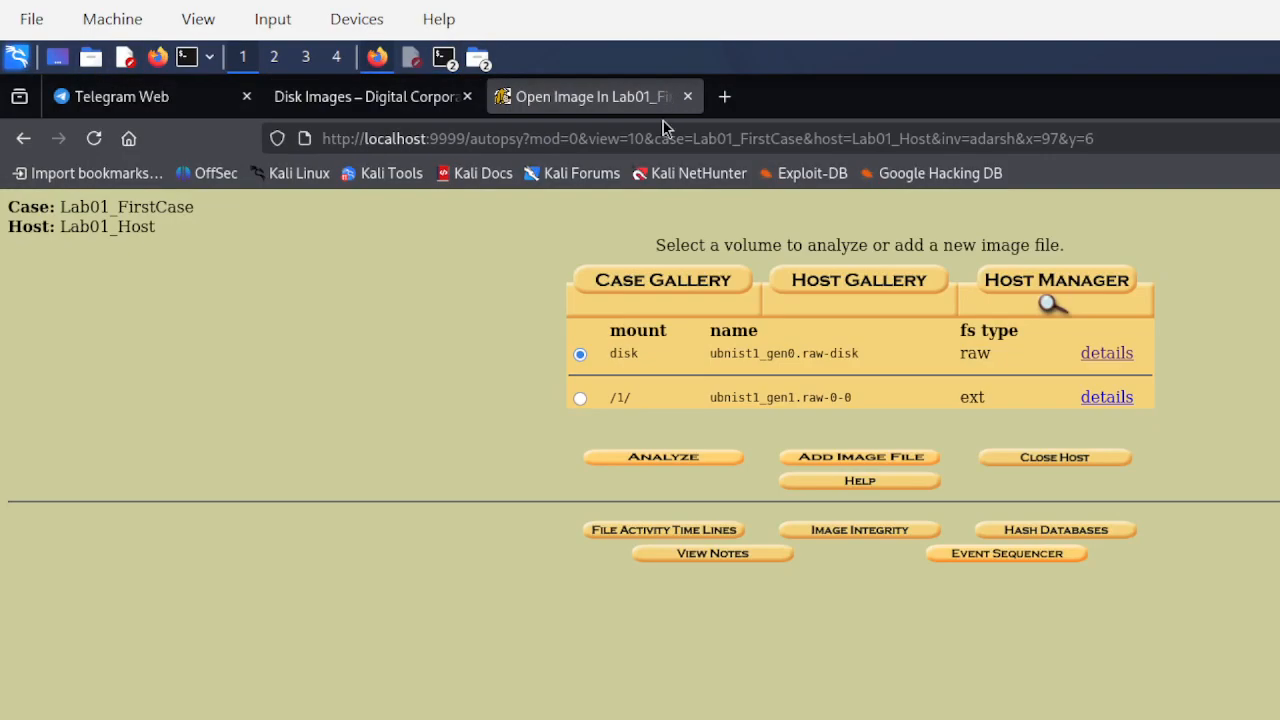
click(819, 463)
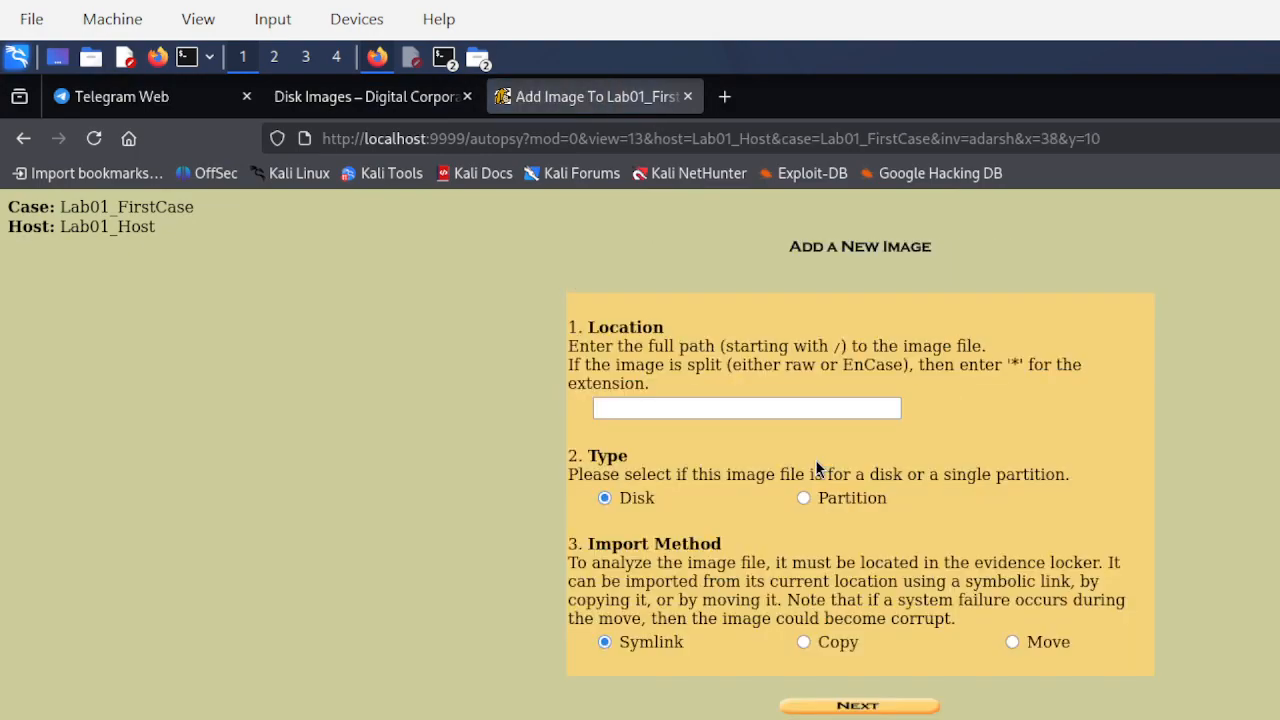
click(648, 410)
right_click(648, 410)
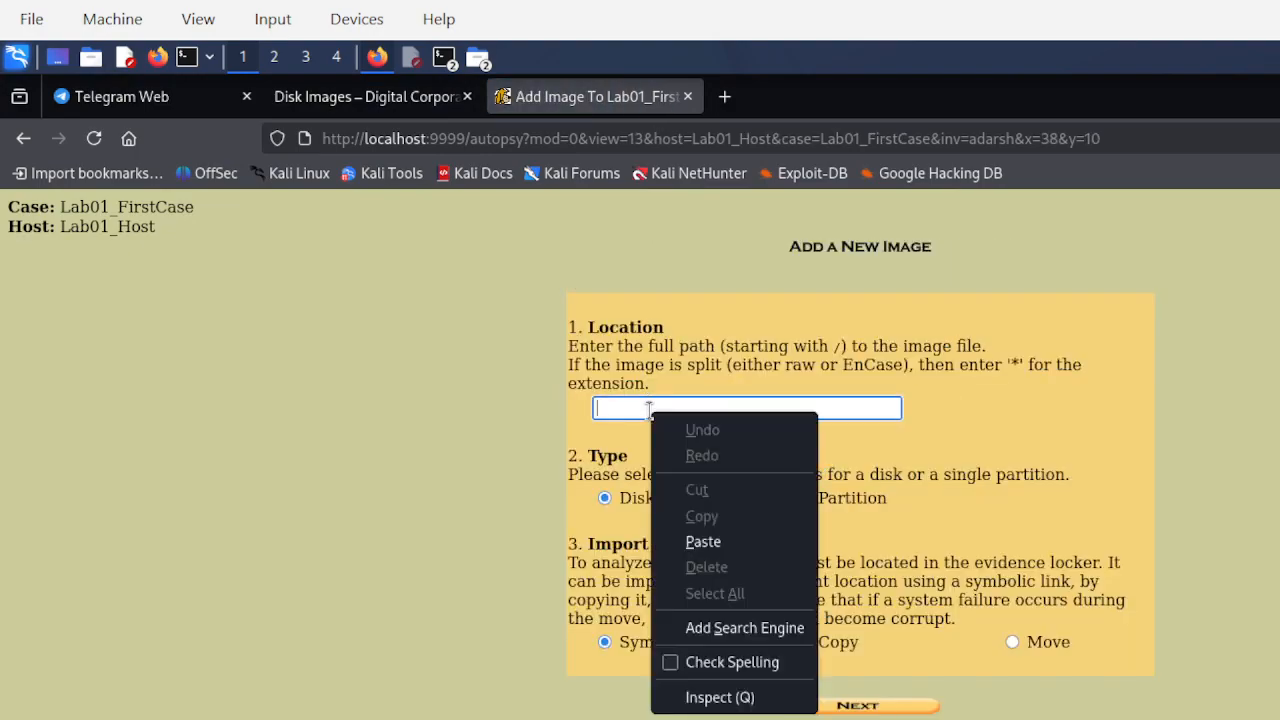
click(703, 541)
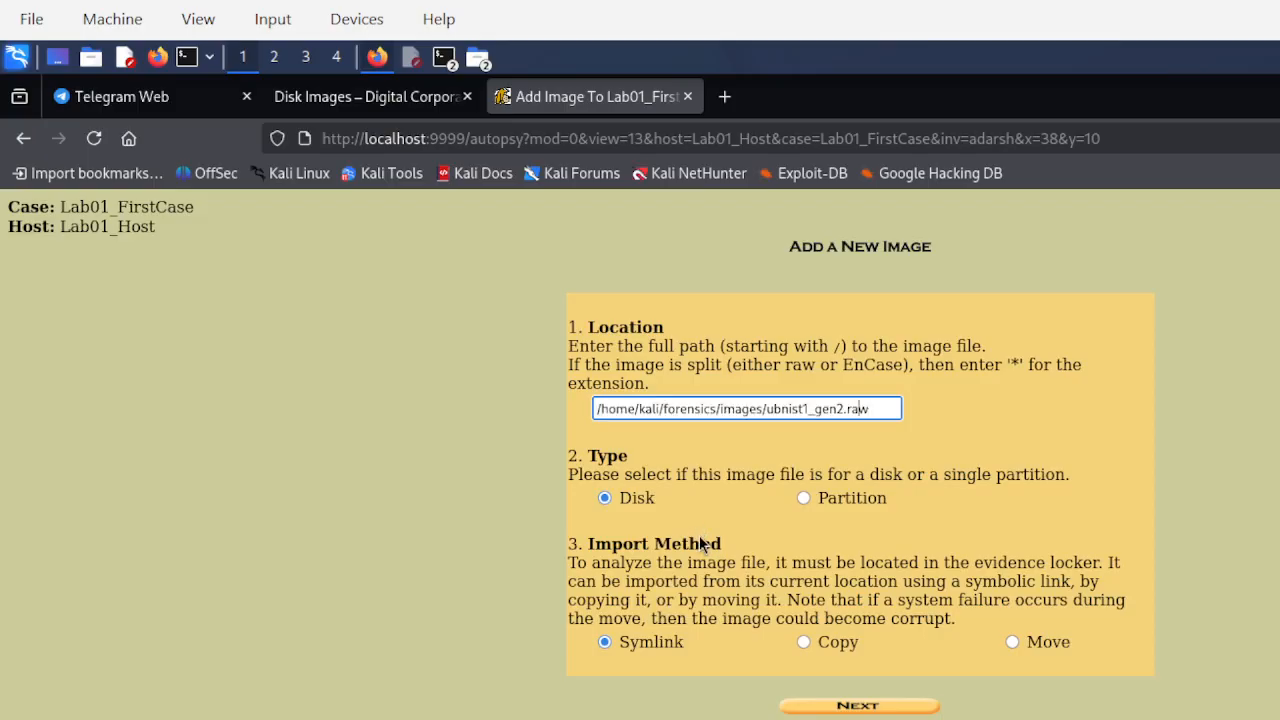
- Correct the image location to /home/kali/forensics/images/ubnist1_gen3.raw and submit it as a Disk image with the Symlink import method
key(Left)
key(Left)
key(Left)
key(BackSpace)
text(3)
click(853, 706)
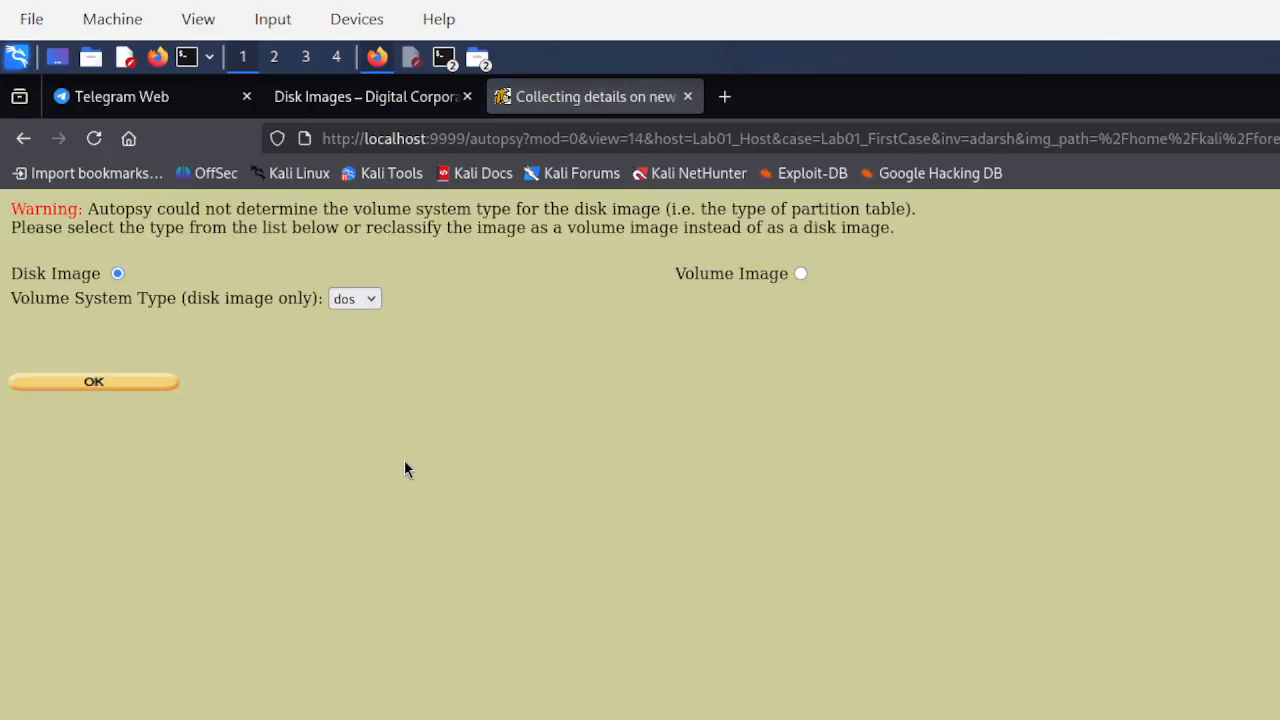
- Reclassify ubnist1_gen3.raw as a volume image and add it with the hash ignored, mount point /1/ and file system type ext
click(801, 274)
click(124, 383)
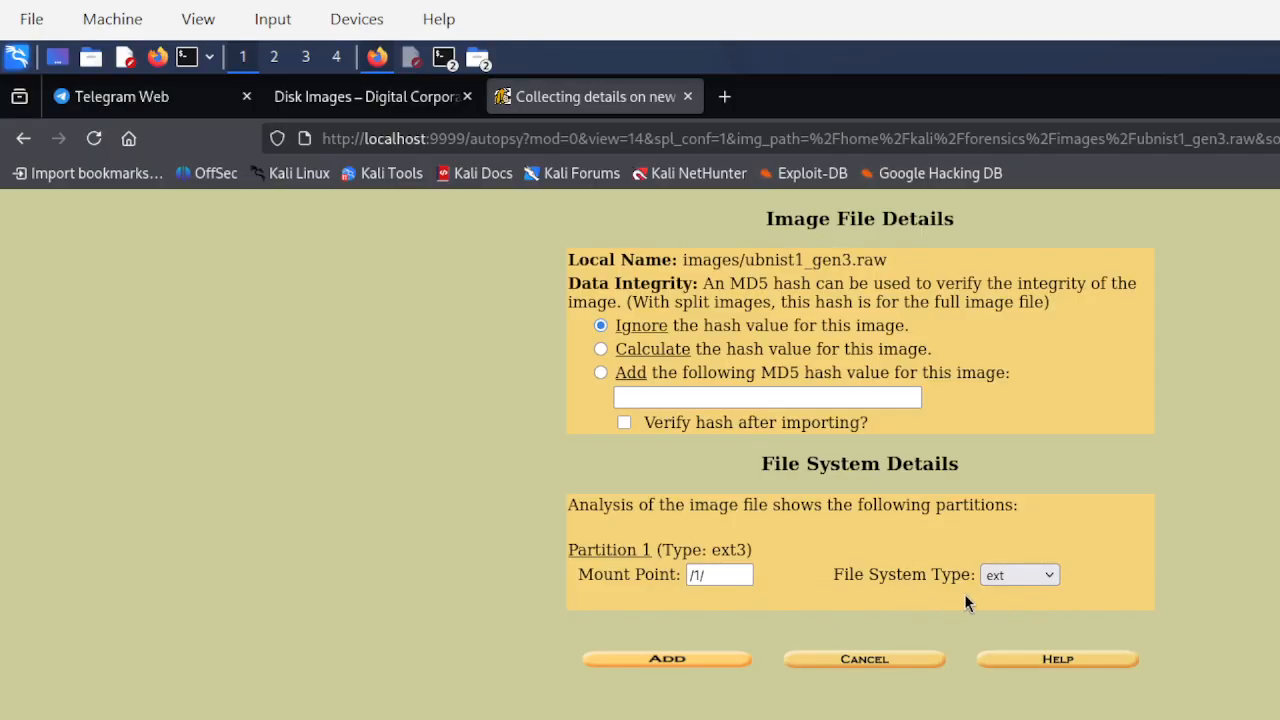
click(700, 660)
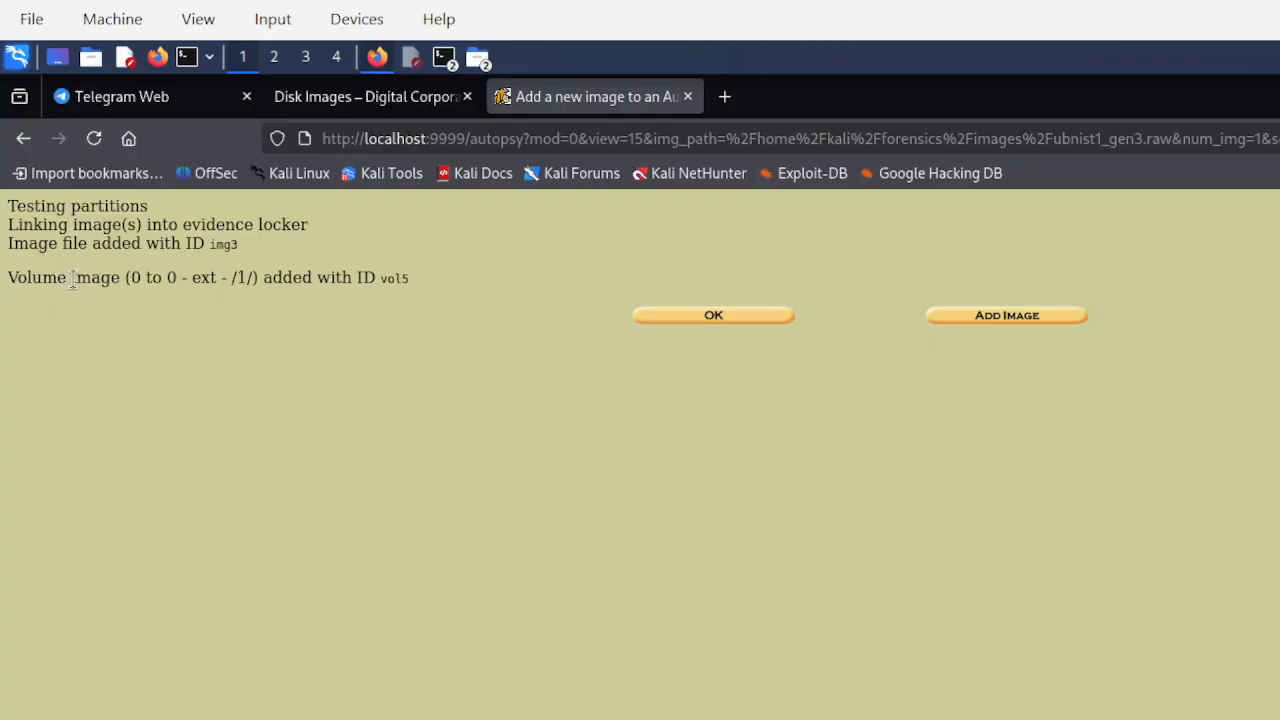
click(734, 318)
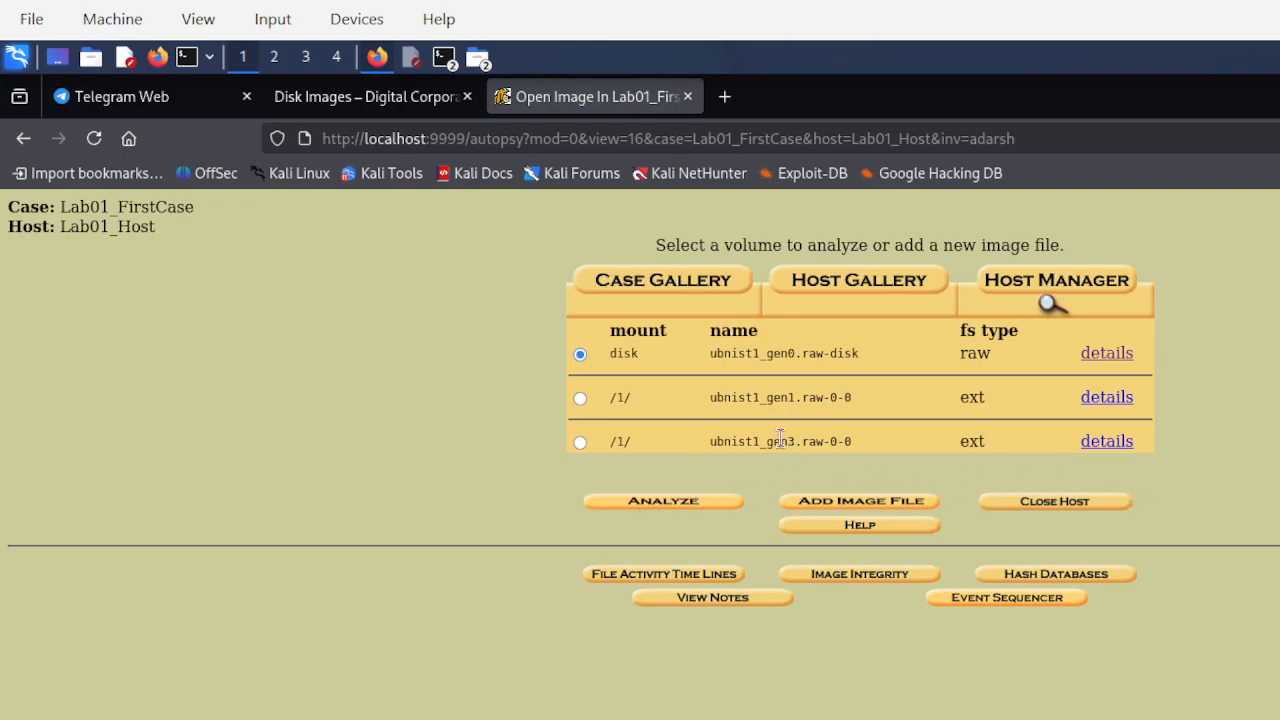
- Open the ubnist1_gen3.raw-0-0 volume in File Analysis mode and enlarge the directory listing and search frames
drag(766, 441, 801, 447)
click(580, 443)
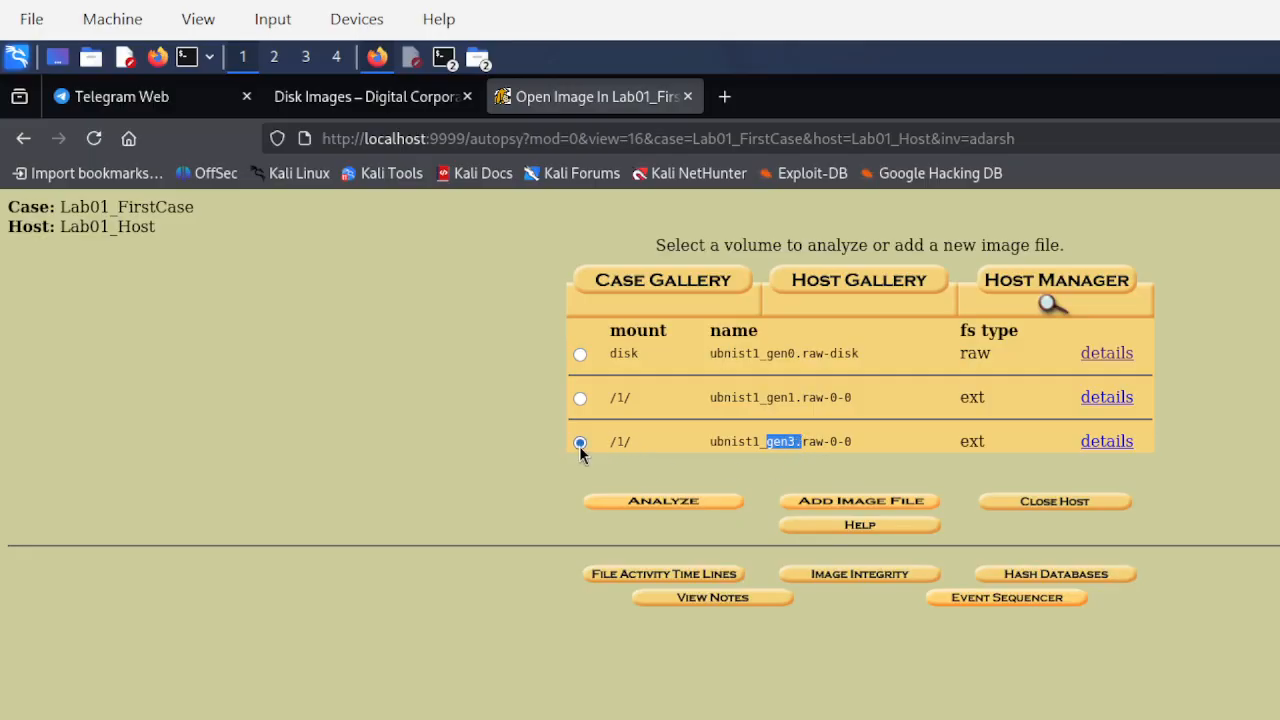
click(648, 501)
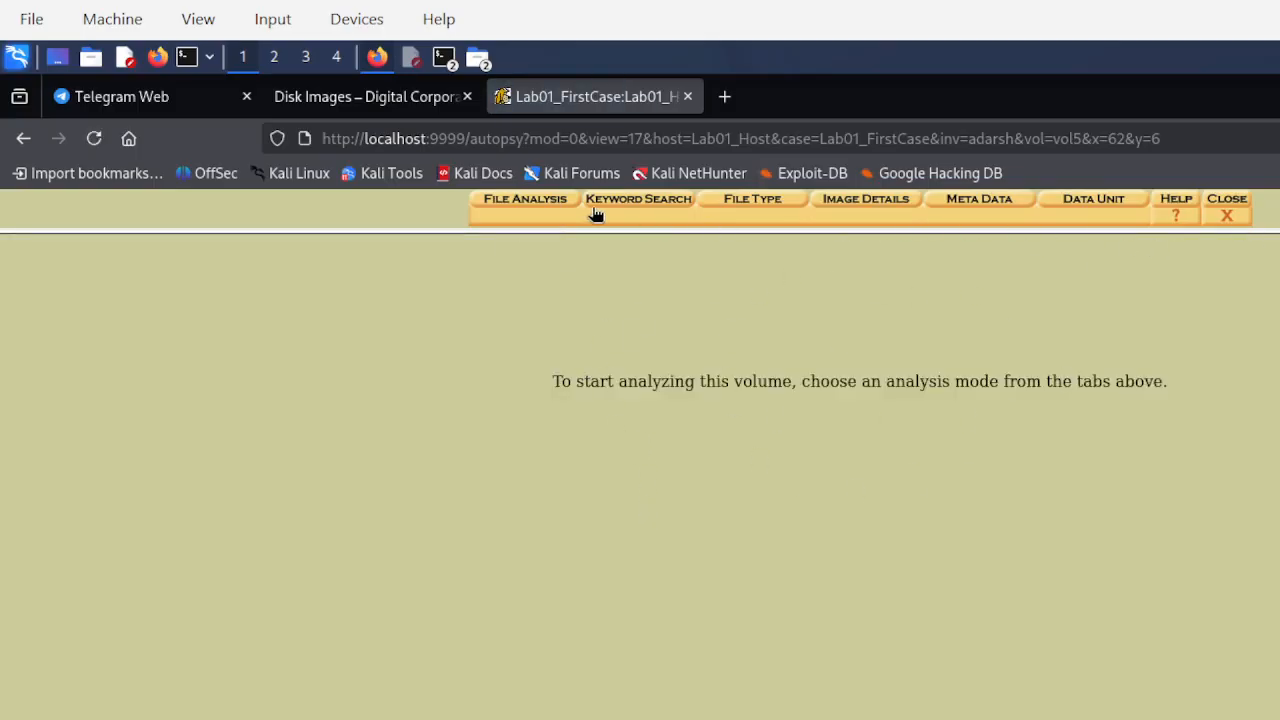
click(535, 204)
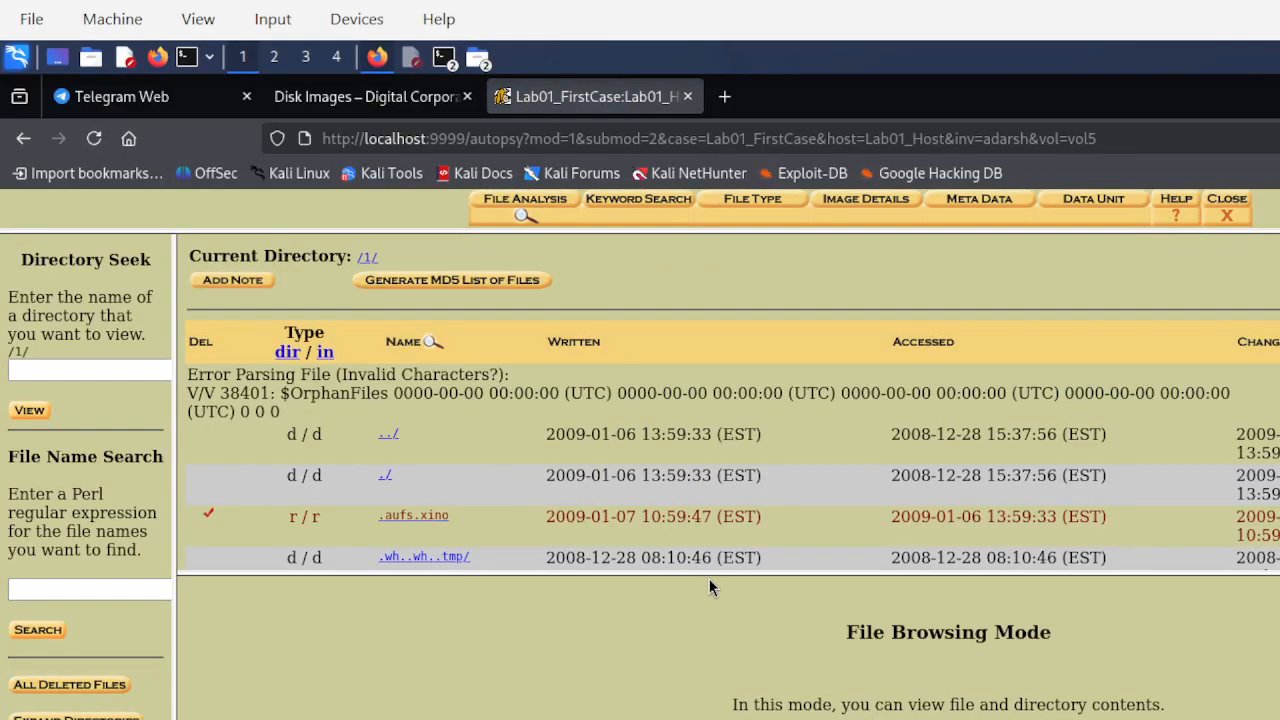
drag(708, 575, 708, 717)
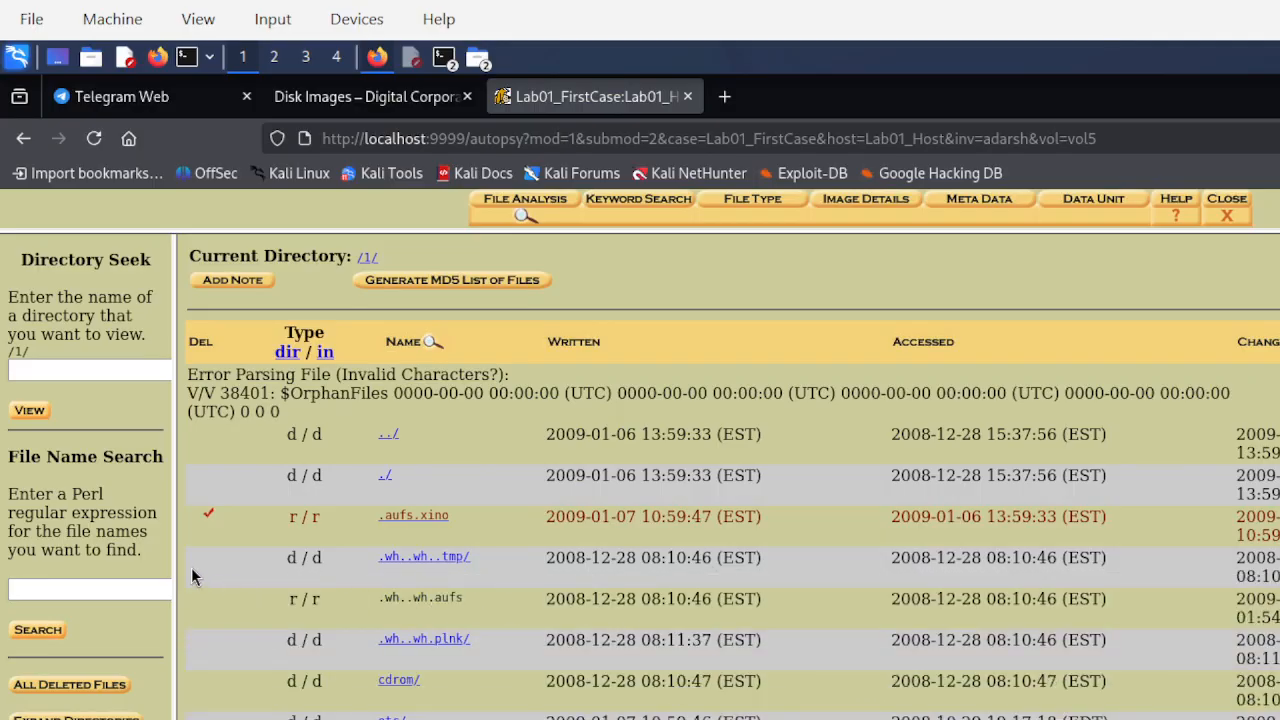
drag(176, 558, 303, 606)
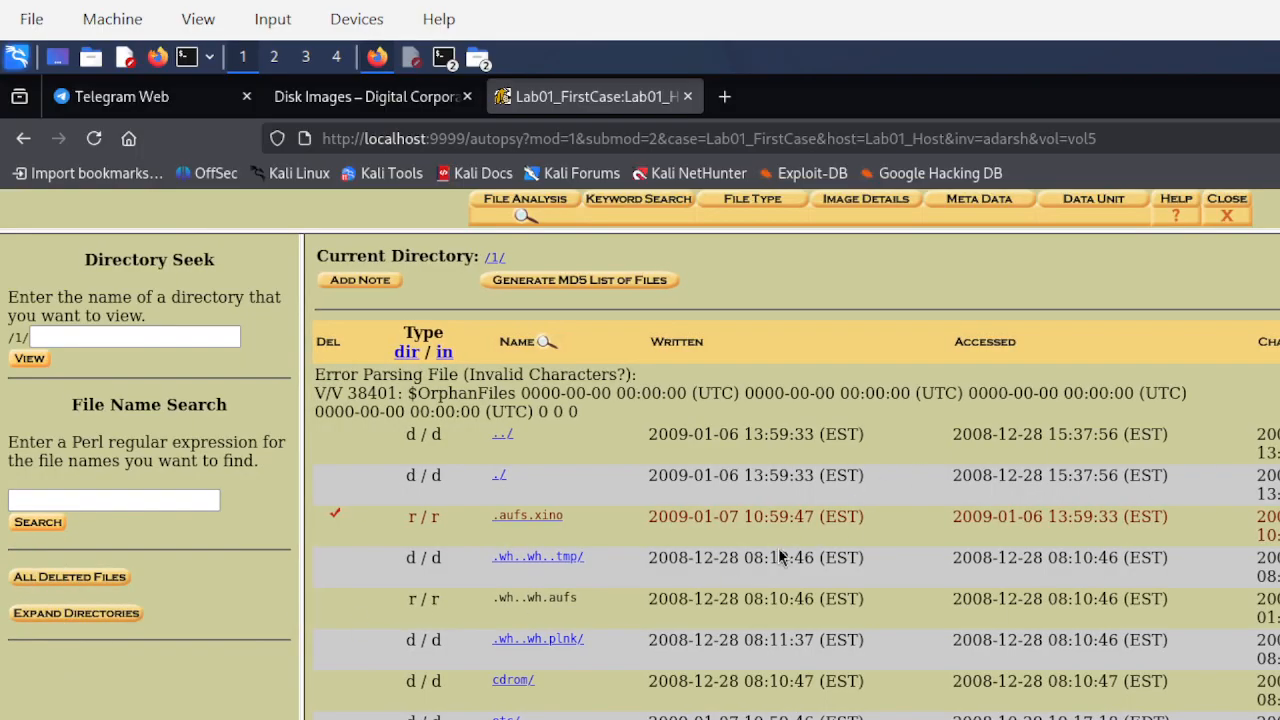
- Browse the volume's directories through home and ubuntu to the Pictures folder
scroll(778, 548, down, 4)
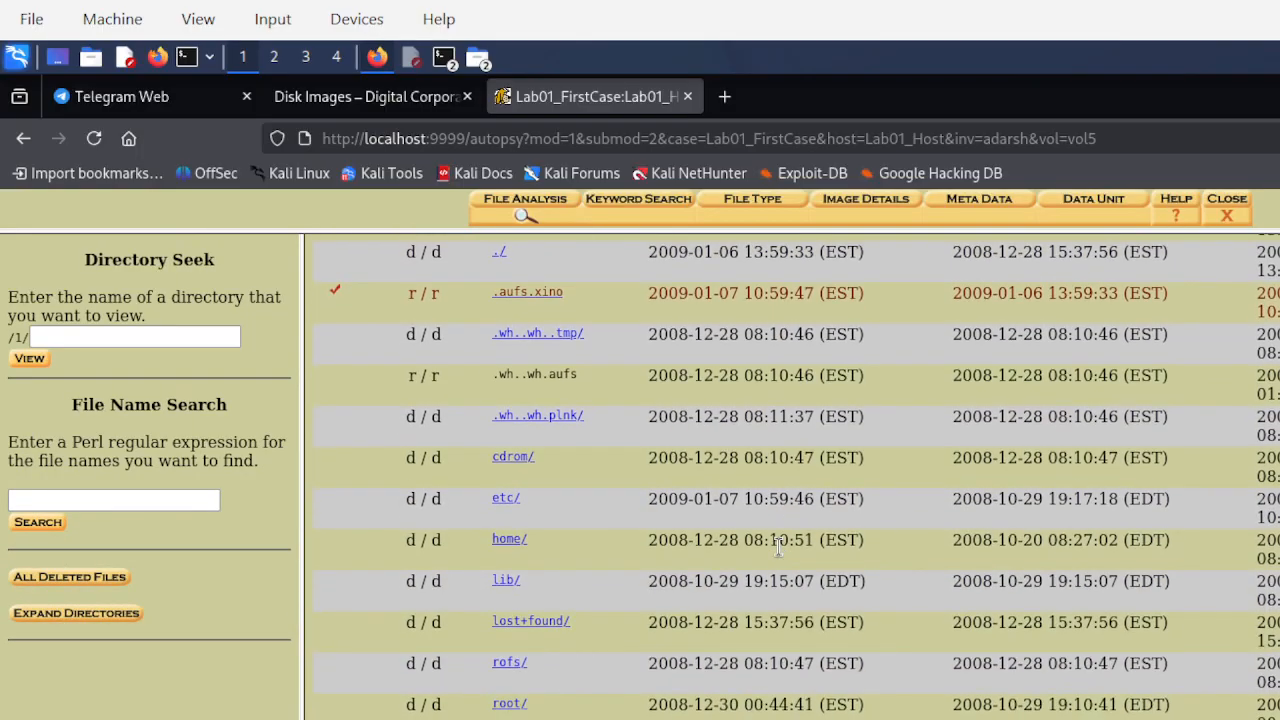
click(509, 540)
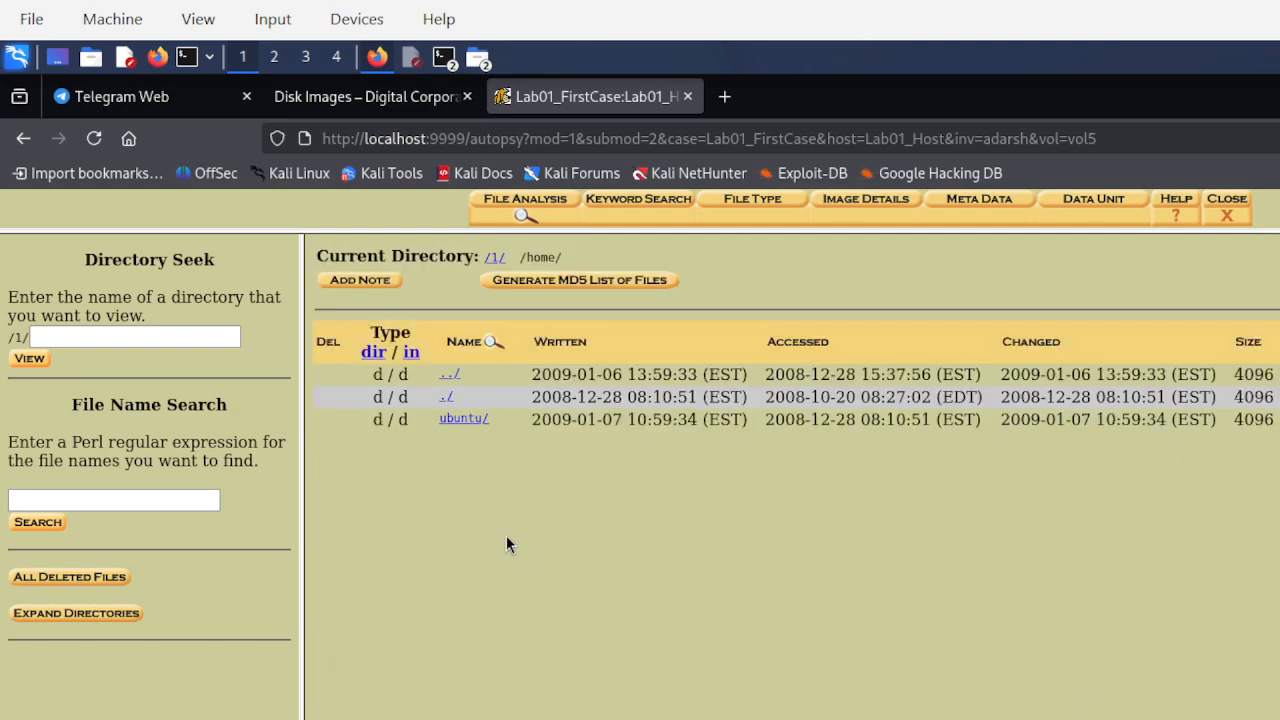
click(466, 423)
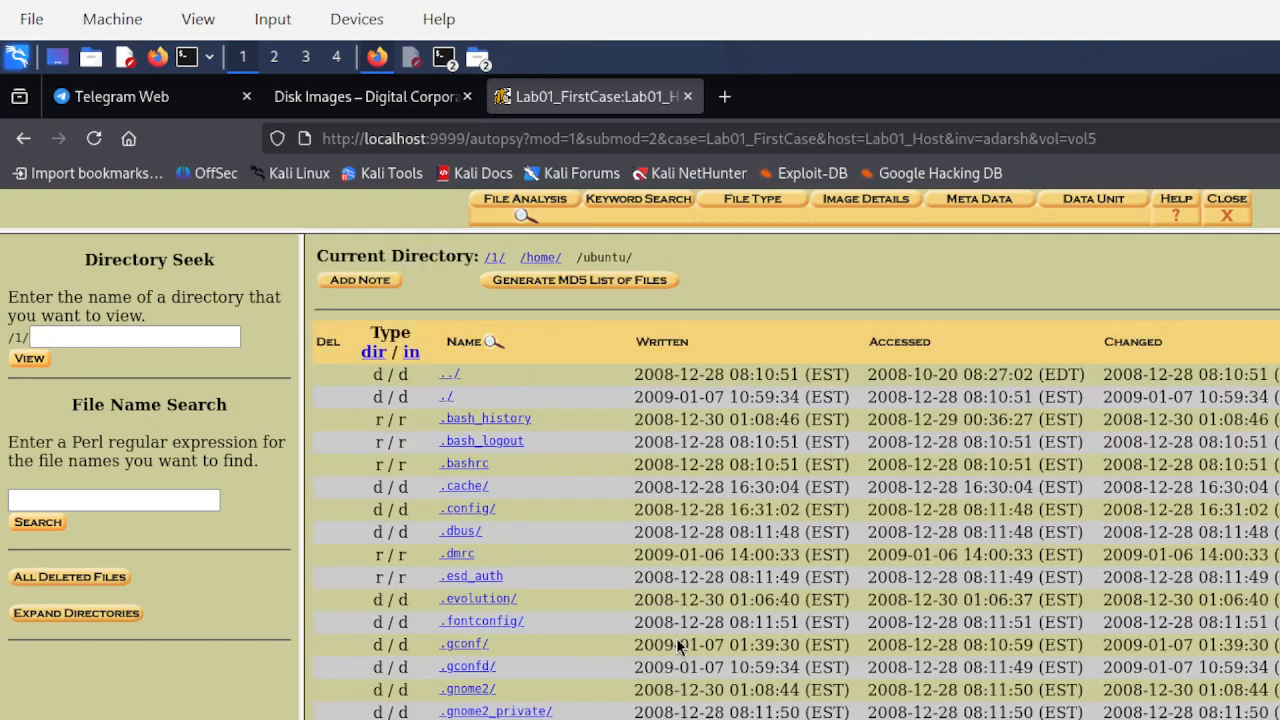
scroll(667, 625, down, 4)
scroll(667, 625, down, 6)
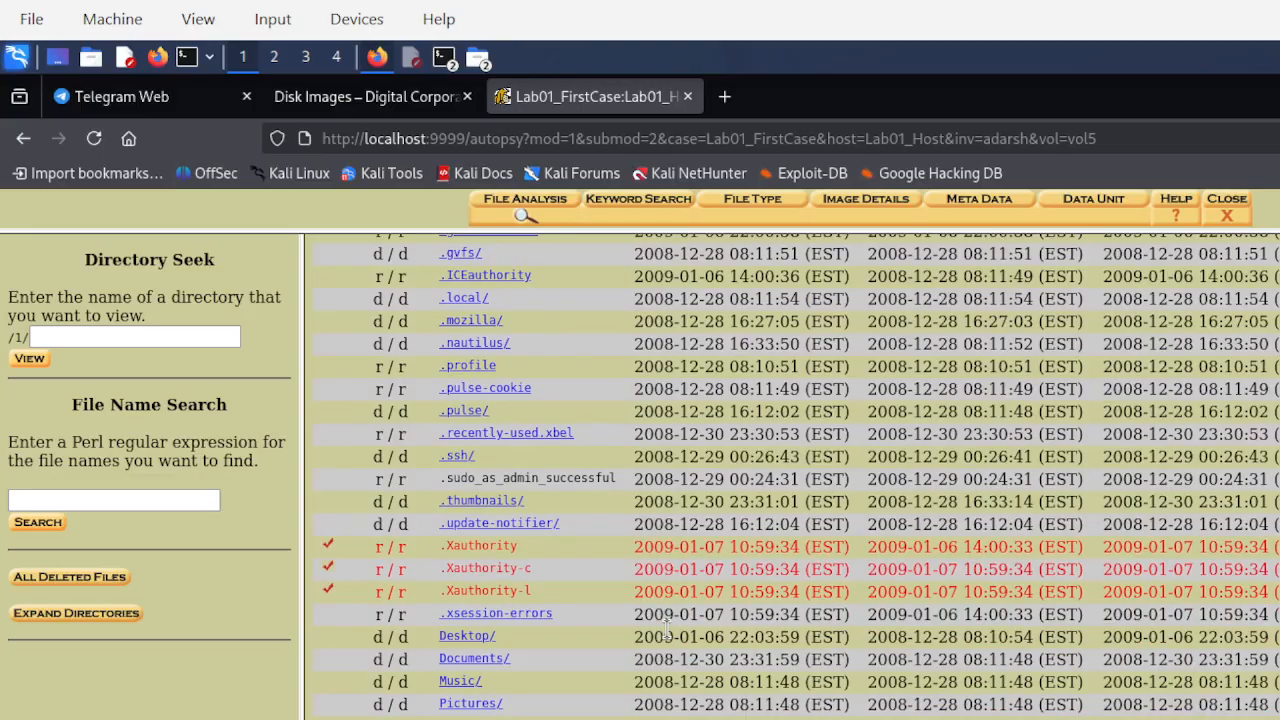
click(485, 705)
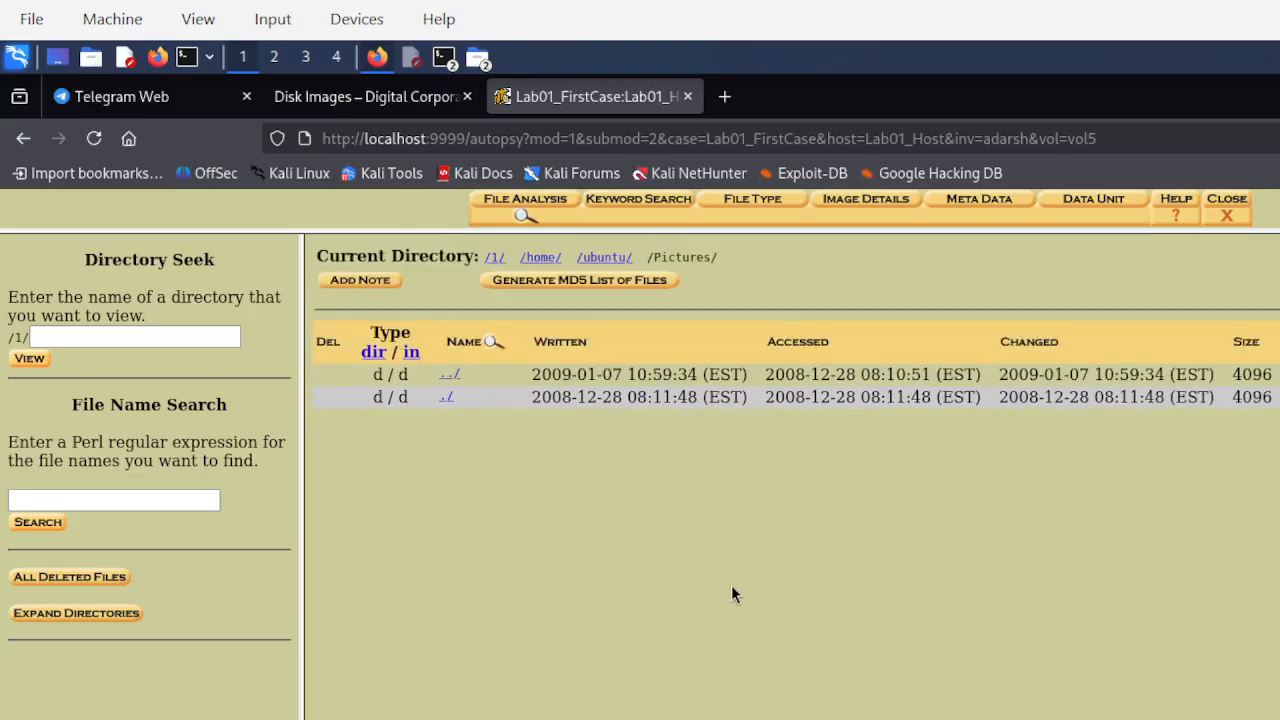